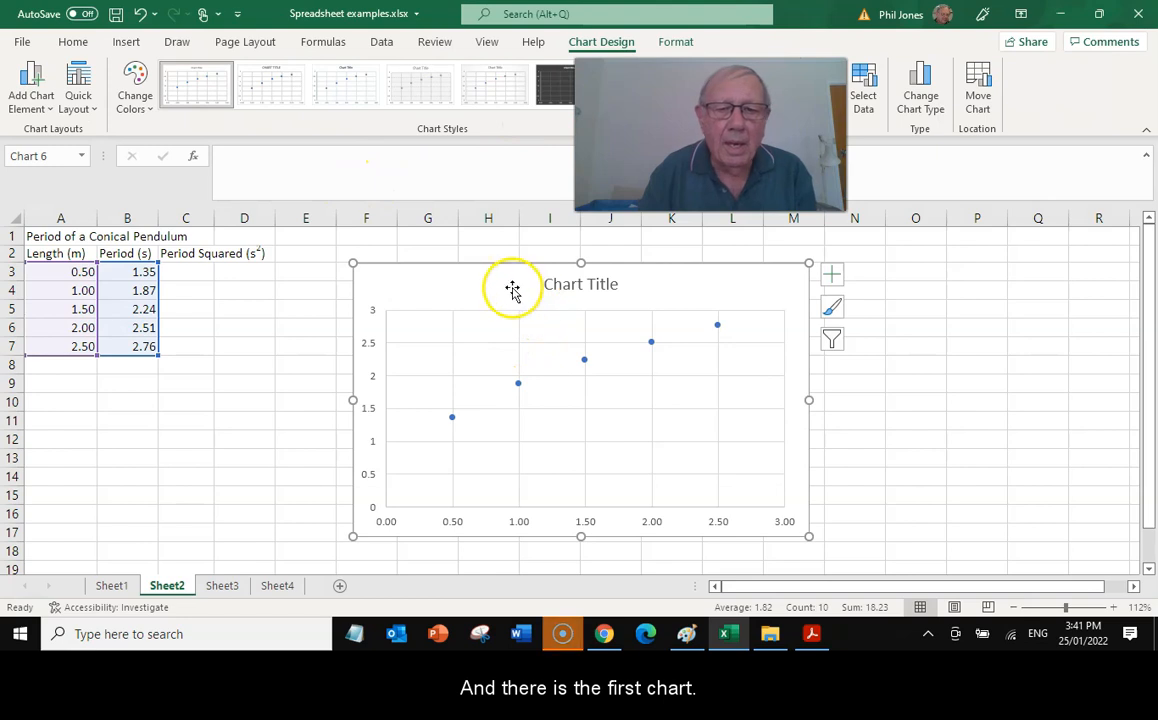
Move the scatter chart up beside the data table and set the Period (s) axis title's text direction to Horizontal.
{"action": "left_click_drag", "start_coordinate": [514, 284], "coordinate": [428, 259]}
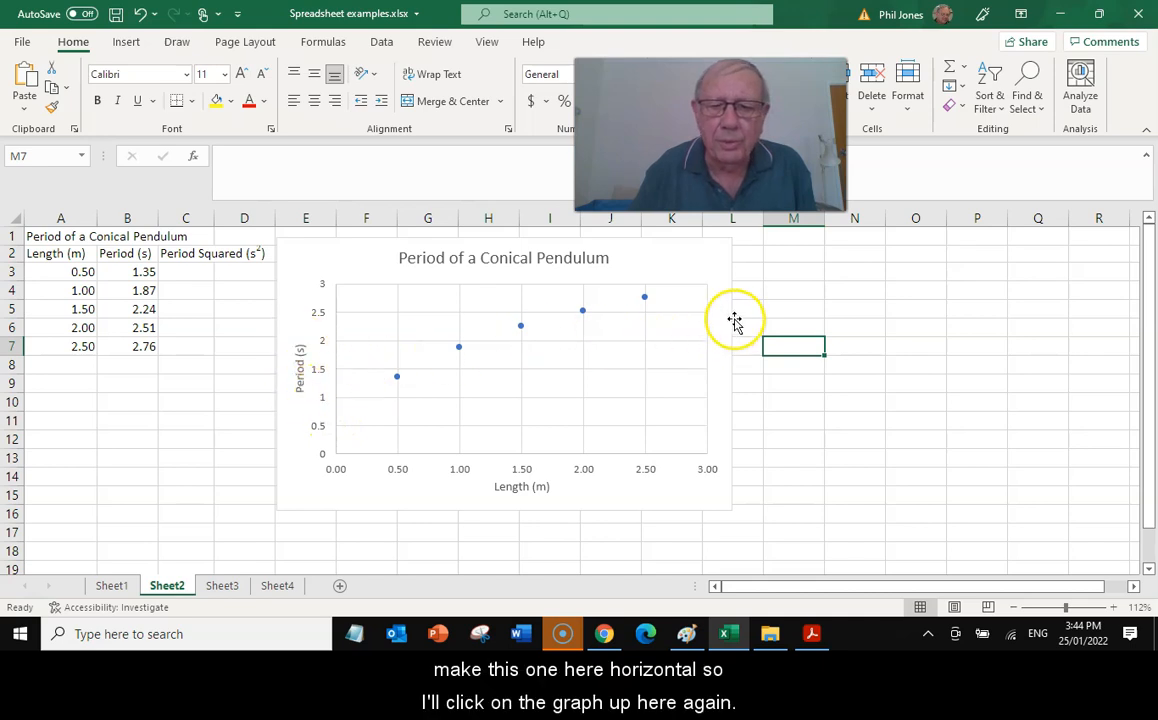
{"action": "left_click", "coordinate": [706, 250]}
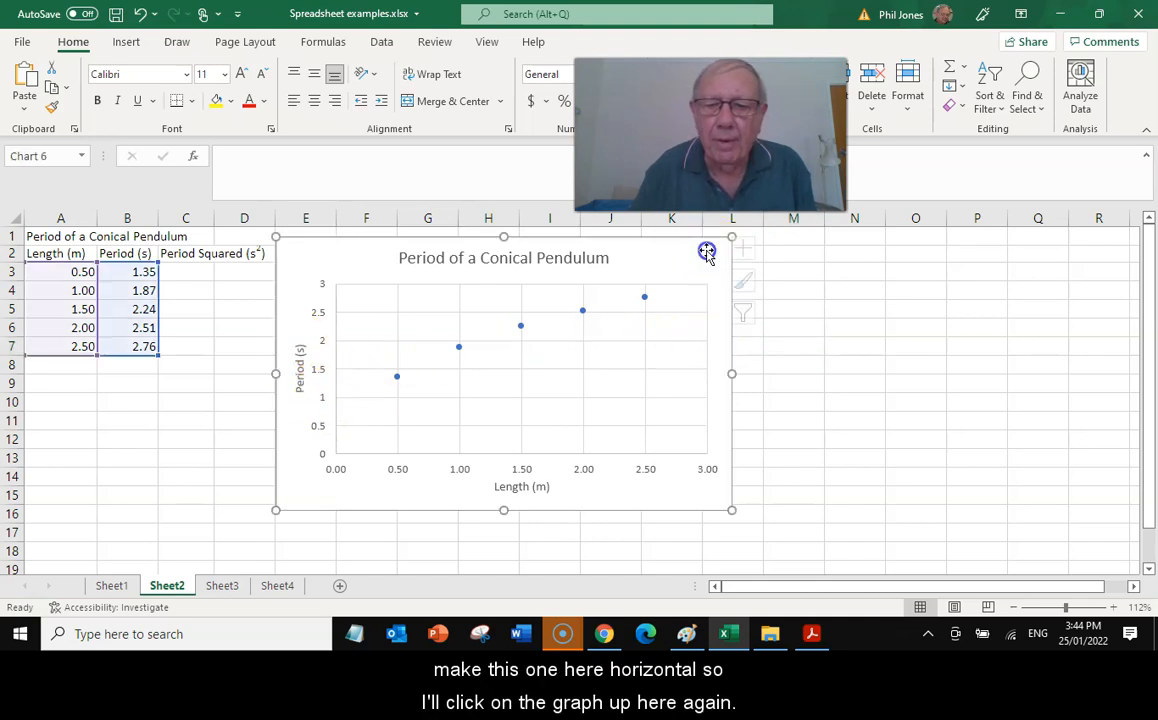
{"action": "left_click", "coordinate": [755, 251]}
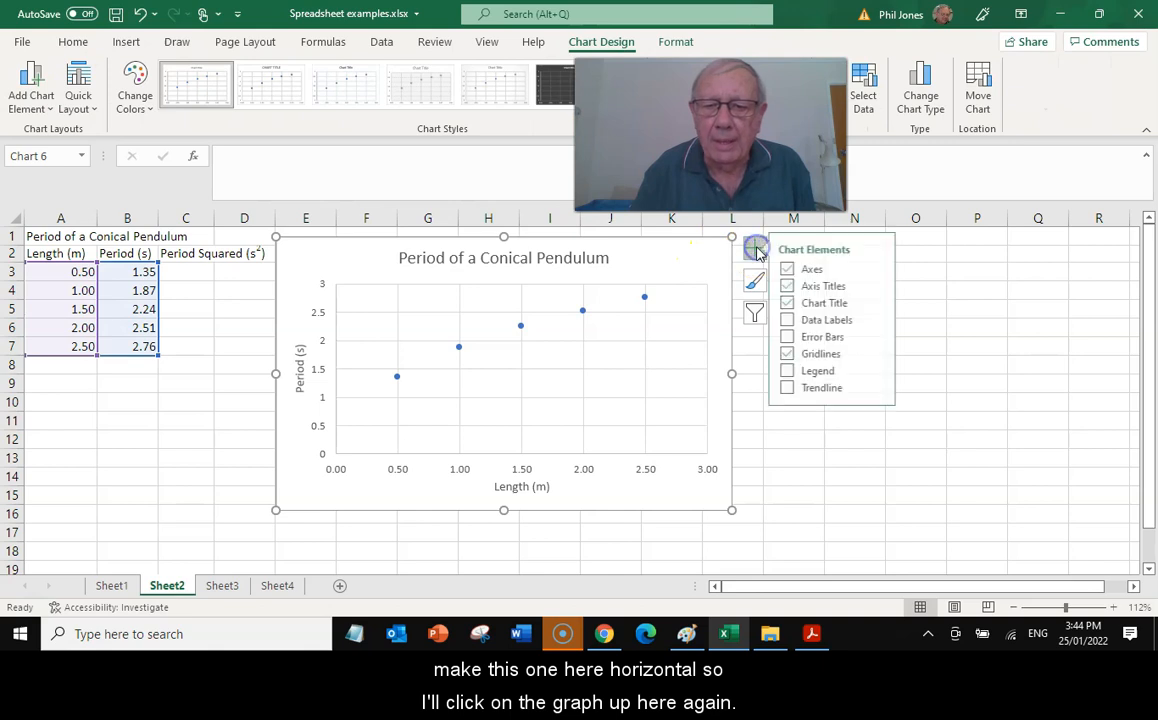
{"action": "mouse_move", "coordinate": [800, 287]}
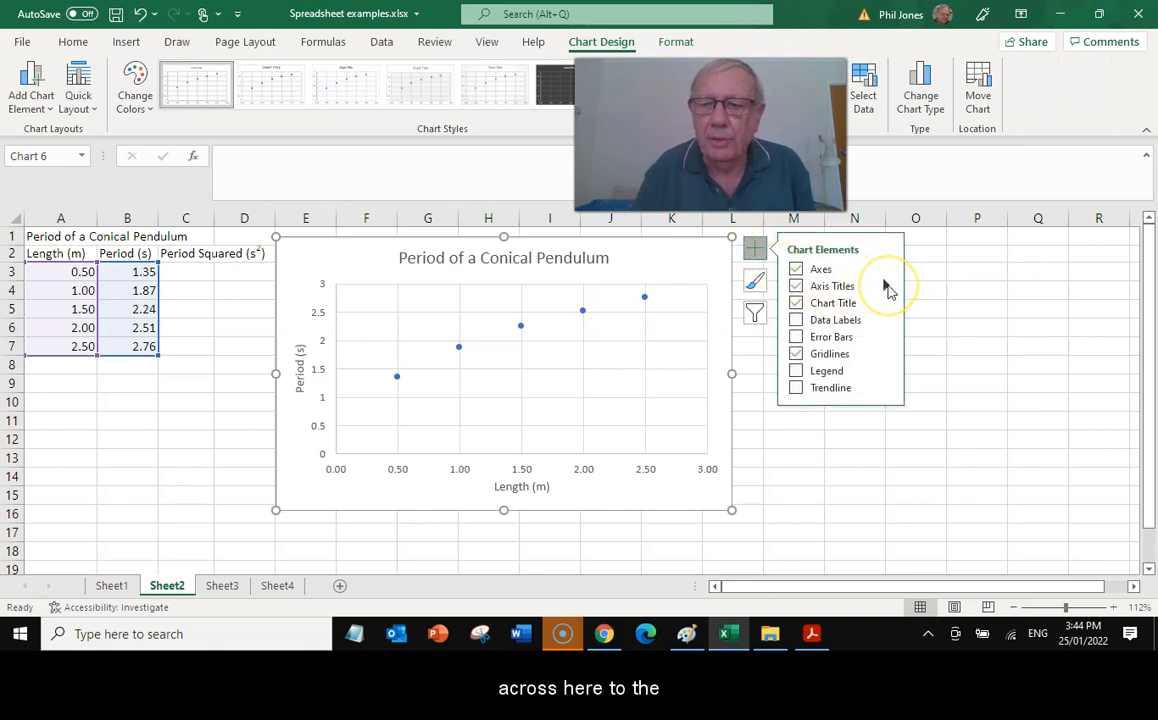
{"action": "left_click", "coordinate": [885, 287]}
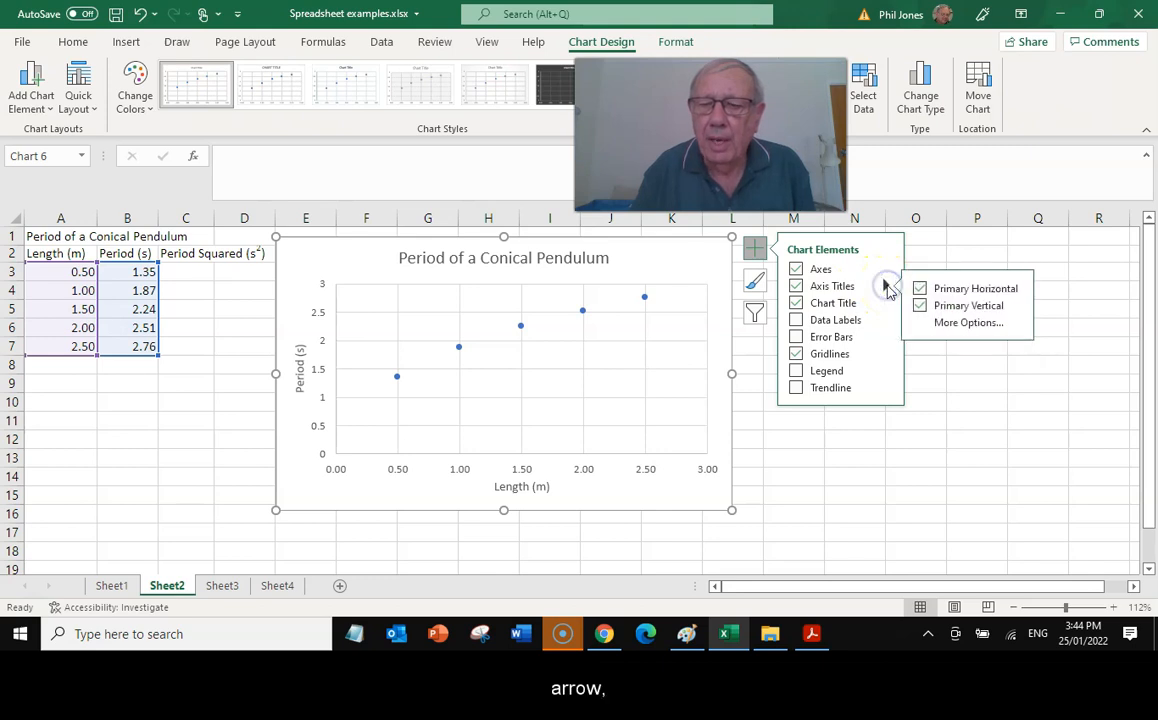
{"action": "left_click", "coordinate": [967, 325]}
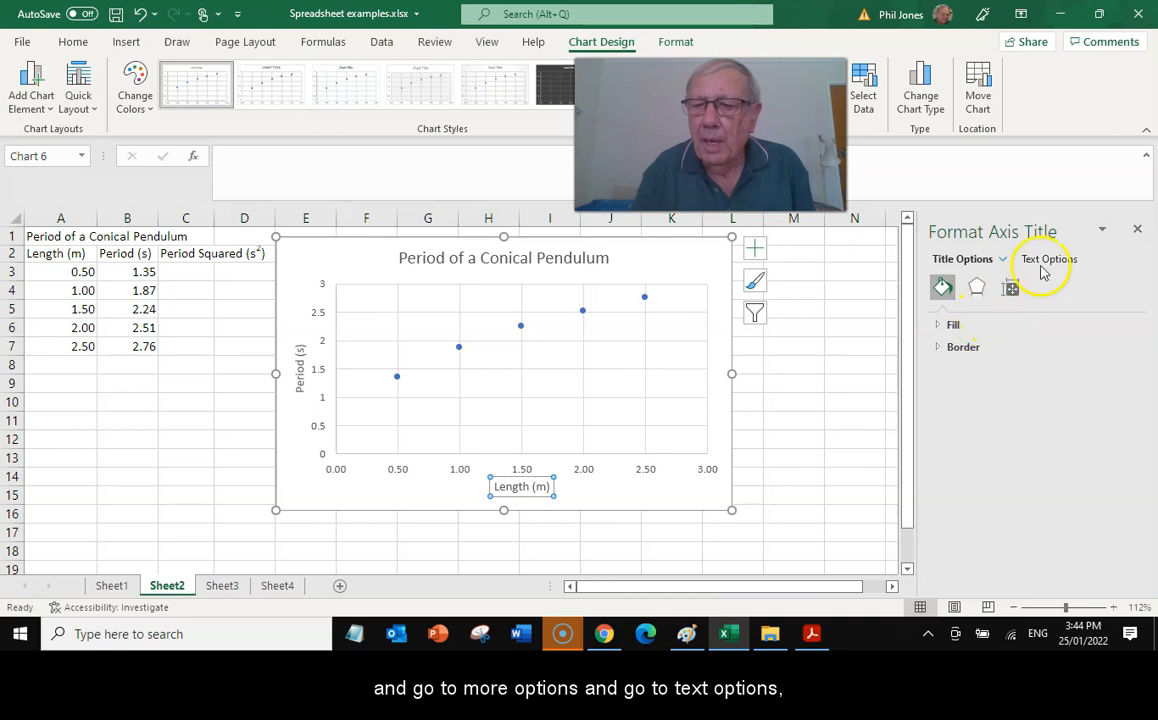
{"action": "left_click", "coordinate": [1055, 262]}
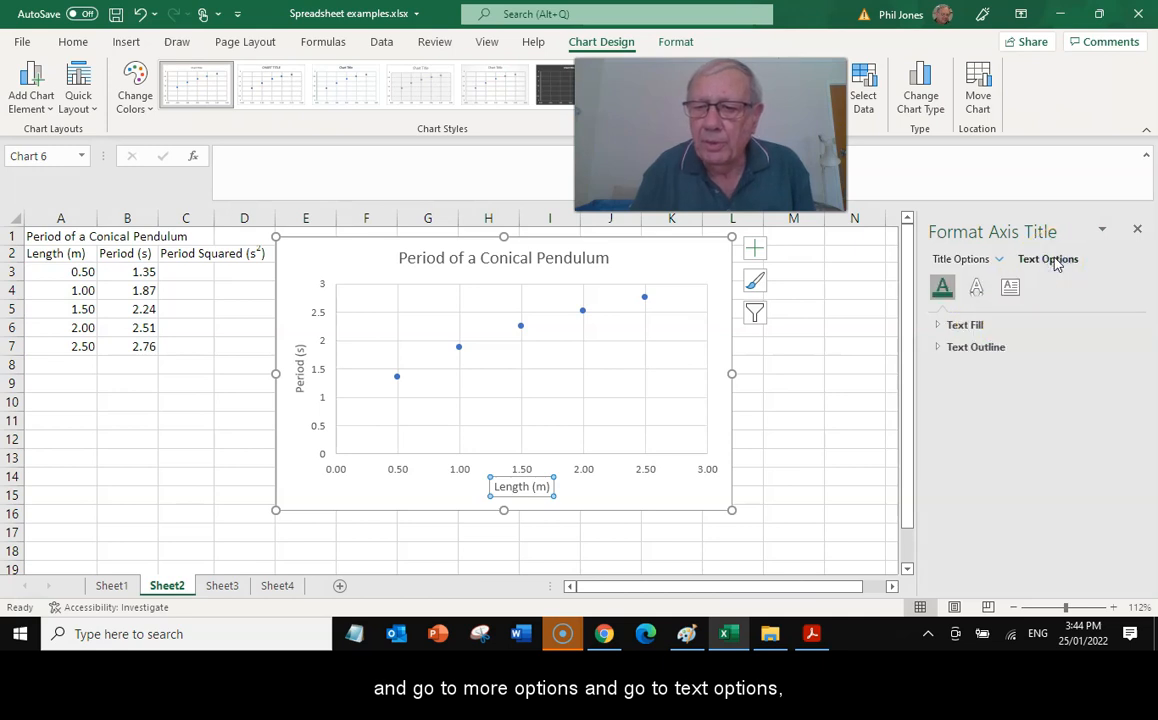
{"action": "left_click", "coordinate": [1012, 289]}
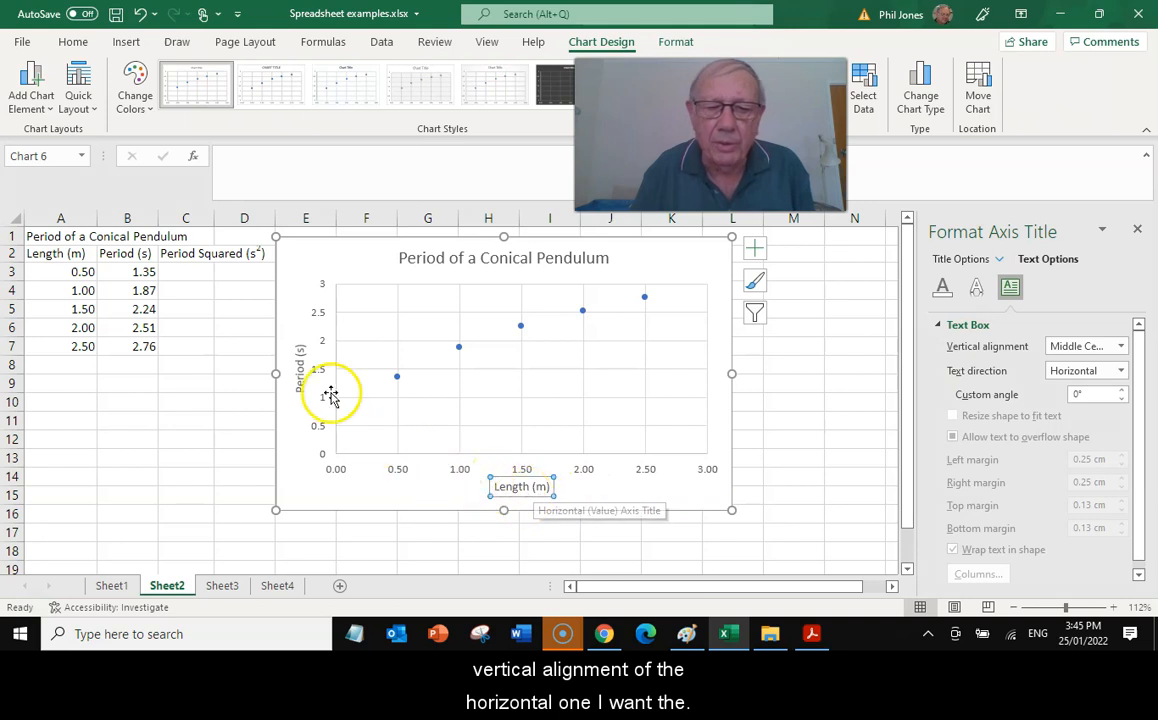
{"action": "left_click", "coordinate": [302, 370]}
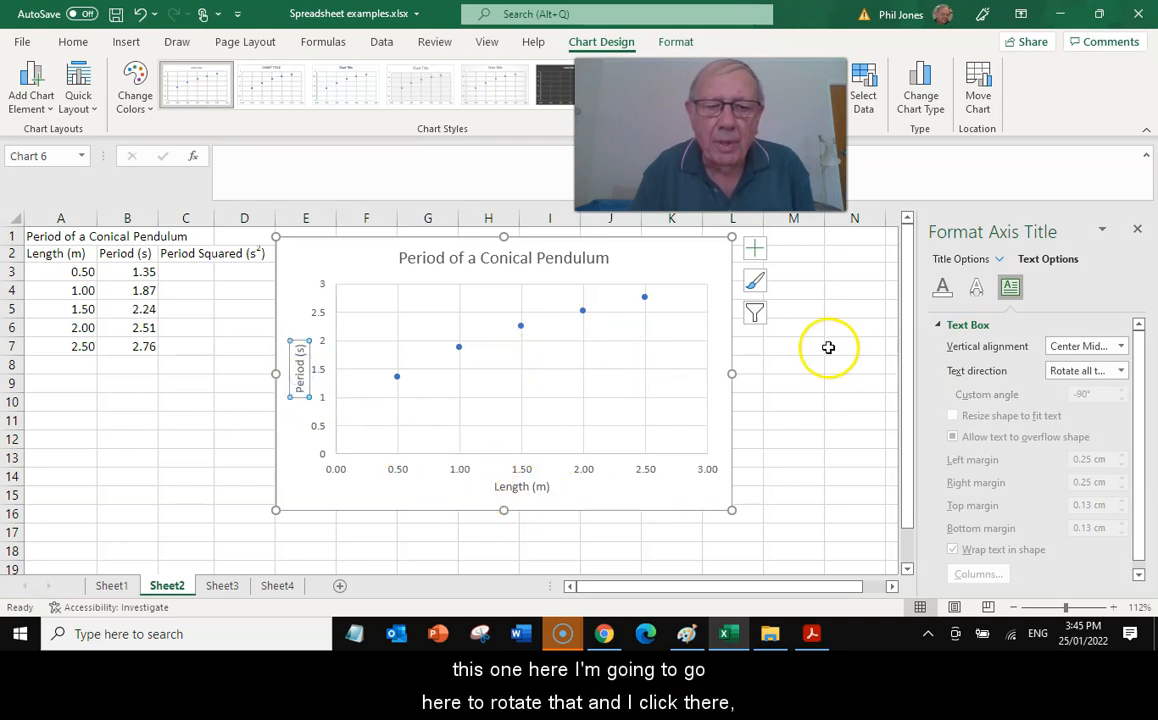
{"action": "left_click", "coordinate": [1122, 371]}
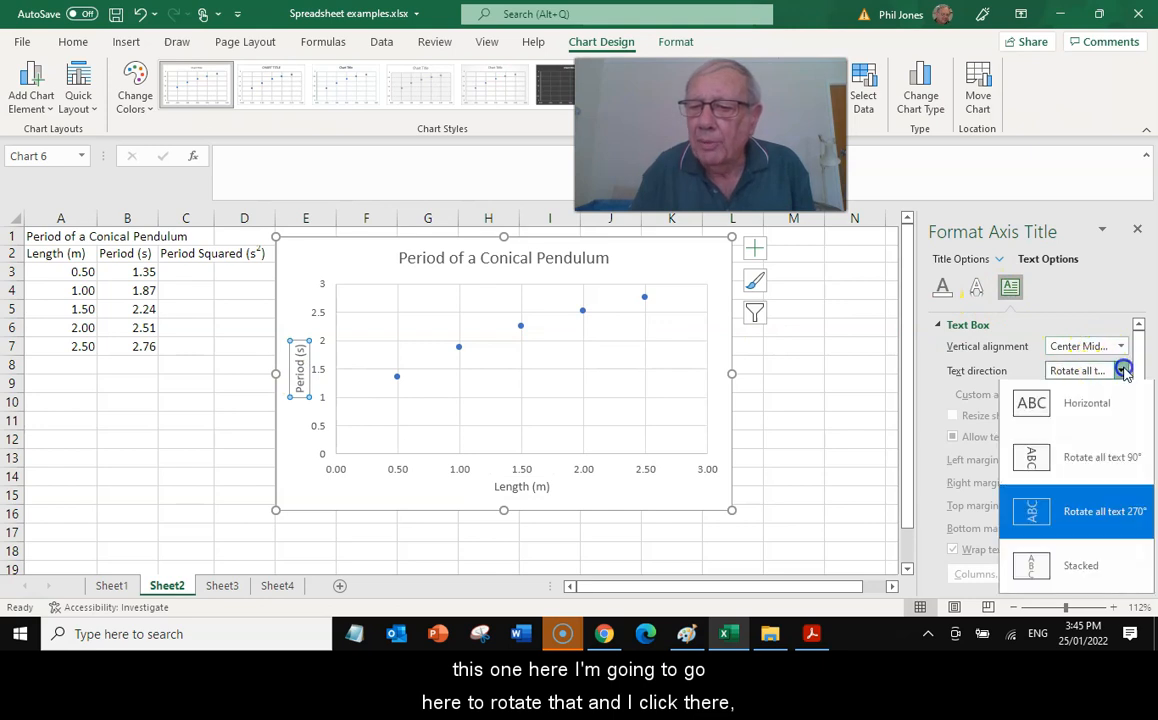
{"action": "left_click", "coordinate": [1079, 406]}
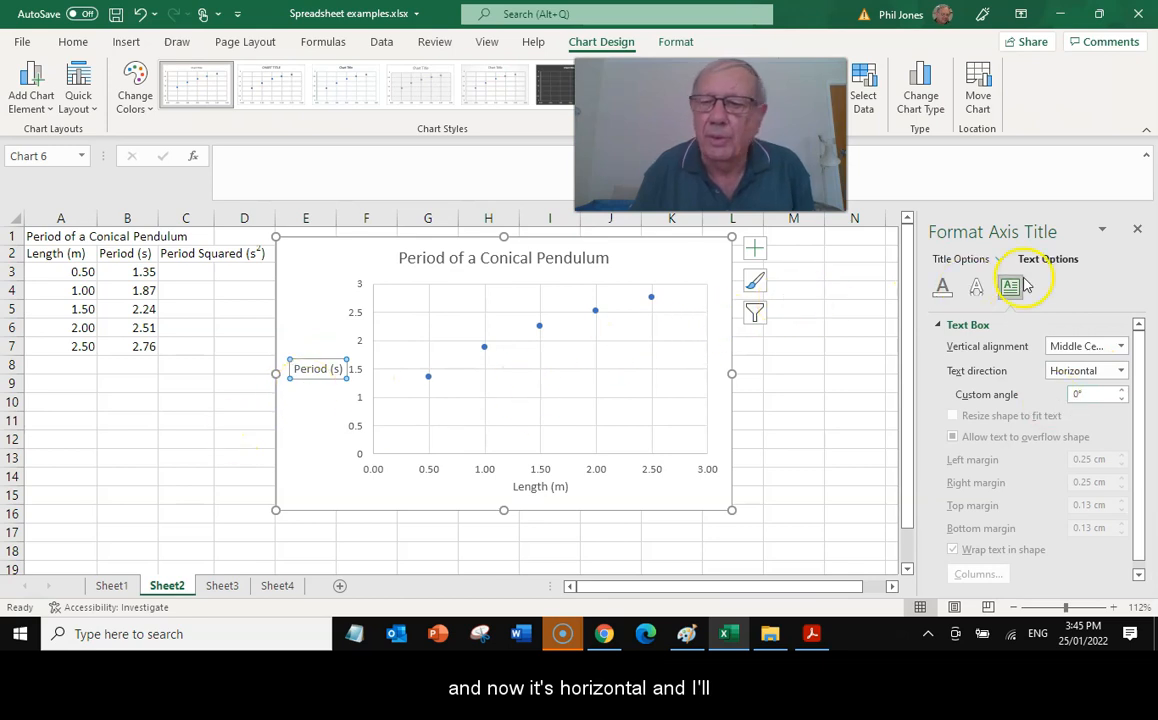
{"action": "left_click", "coordinate": [1134, 230]}
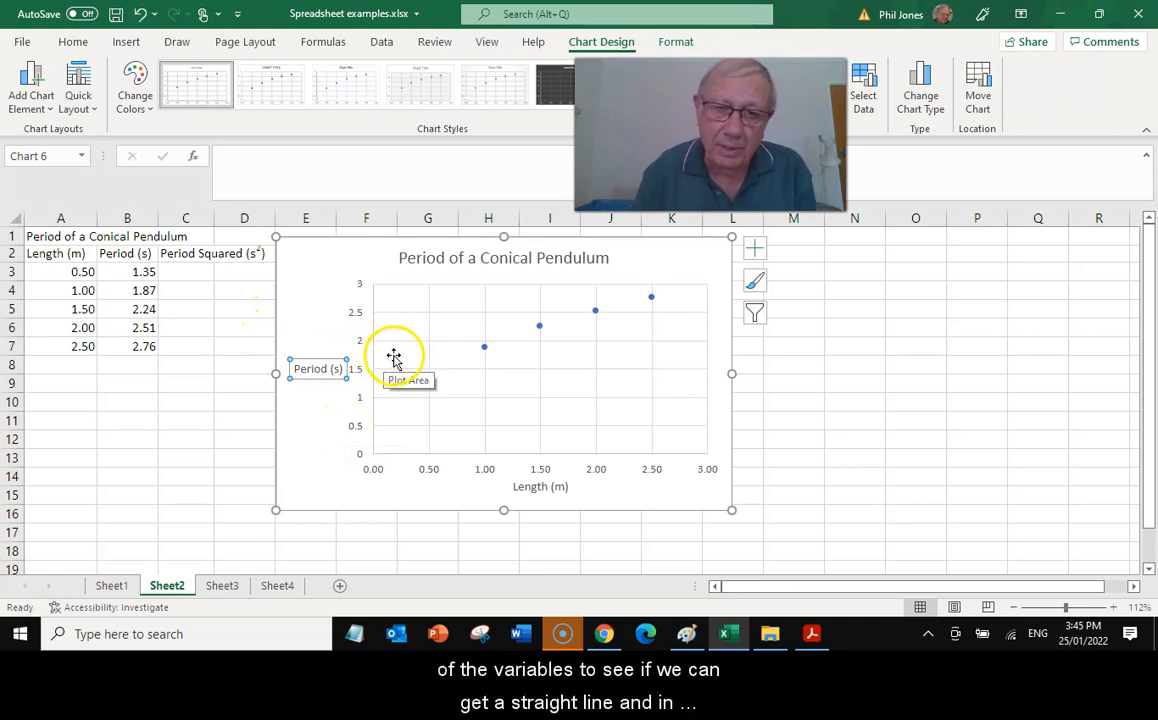
Calculate the squared periods in C3:C7 by filling down =B3^2 from C3, and check the copied formulas.
{"action": "left_click", "coordinate": [185, 271]}
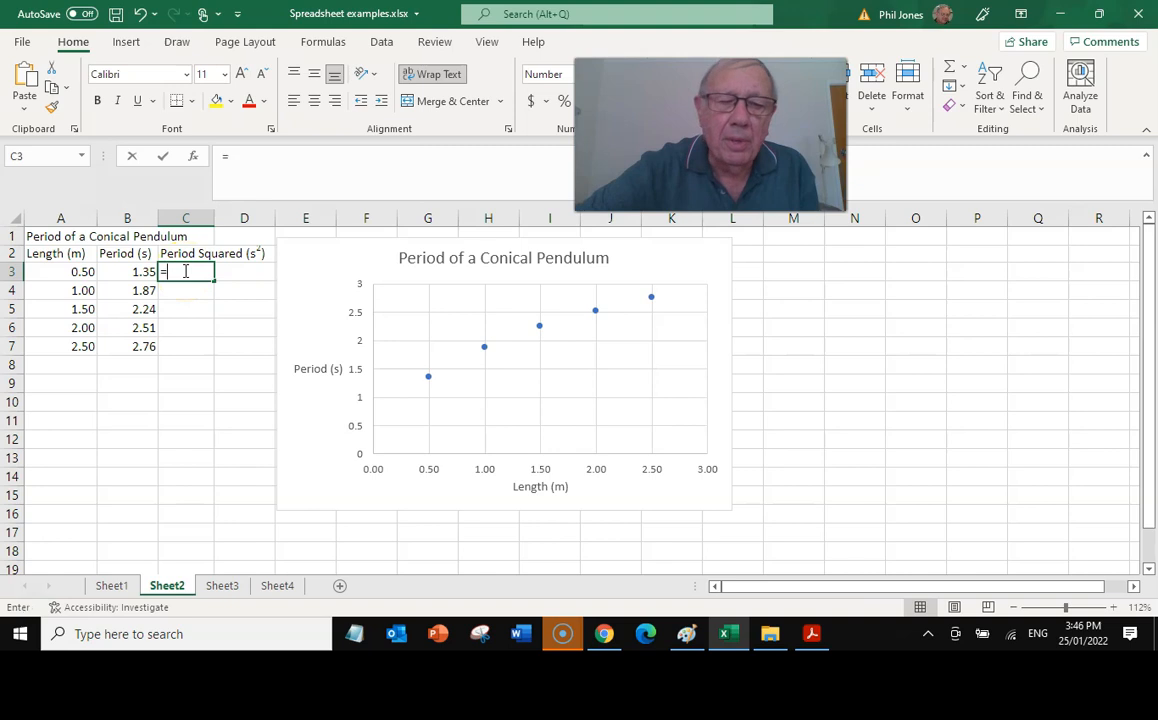
{"action": "type", "text": "="}
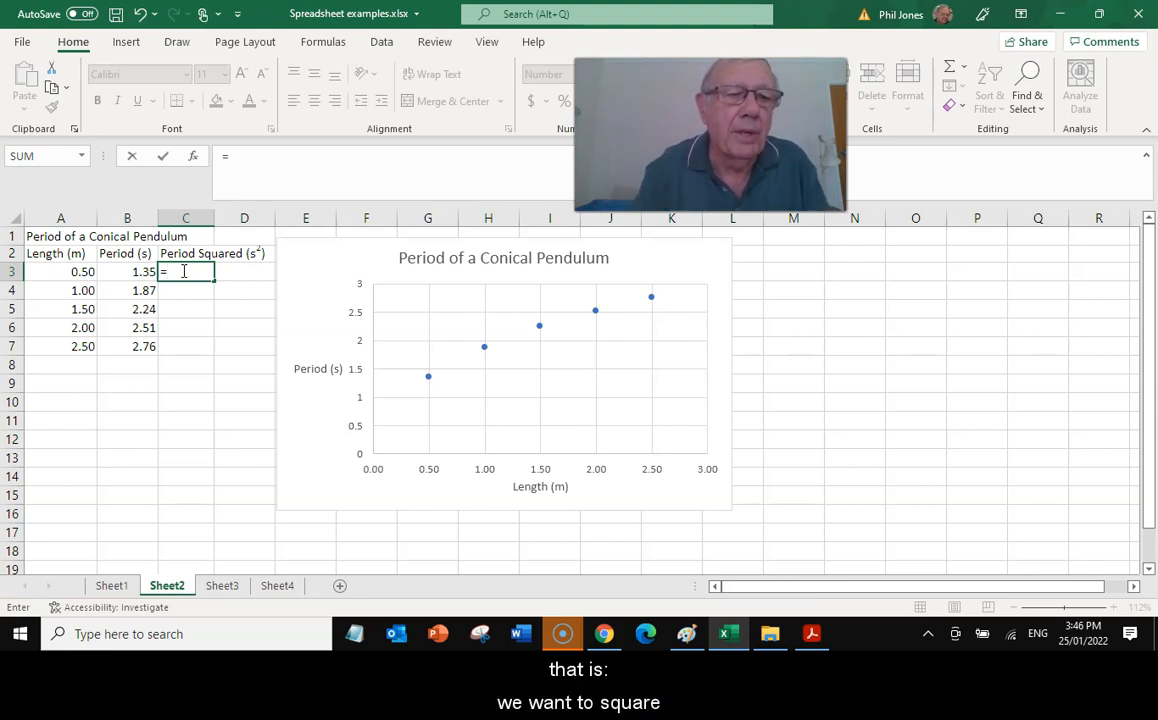
{"action": "left_click", "coordinate": [130, 271]}
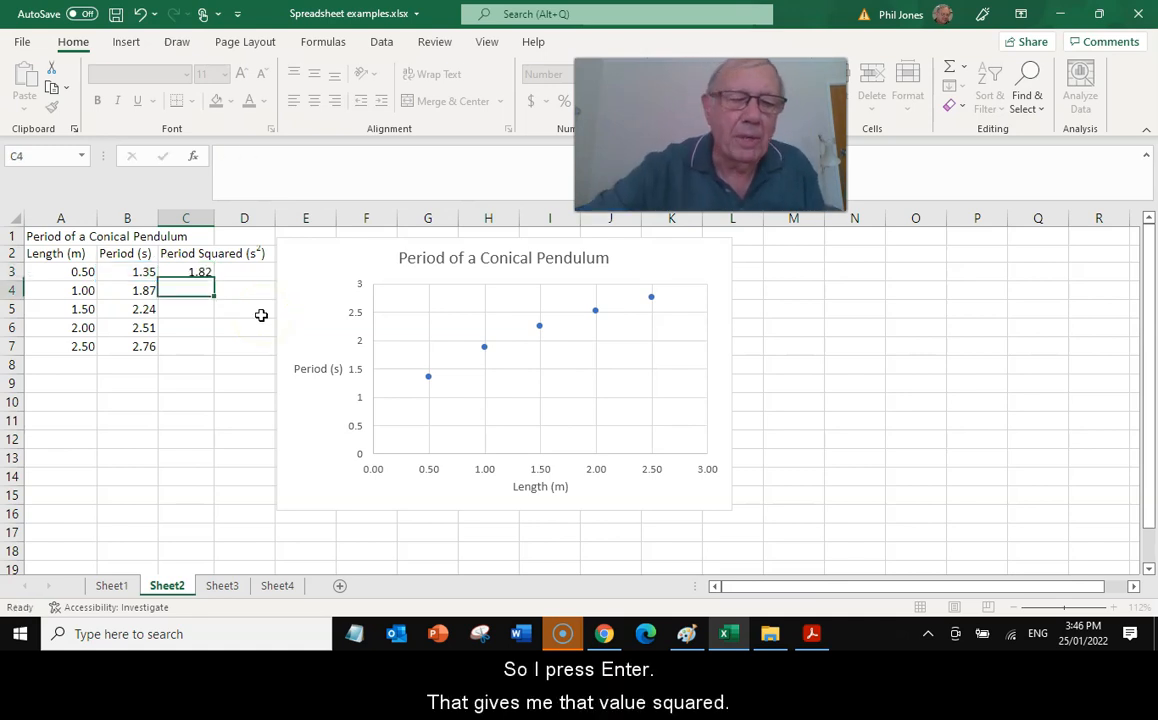
{"action": "key", "text": "Return"}
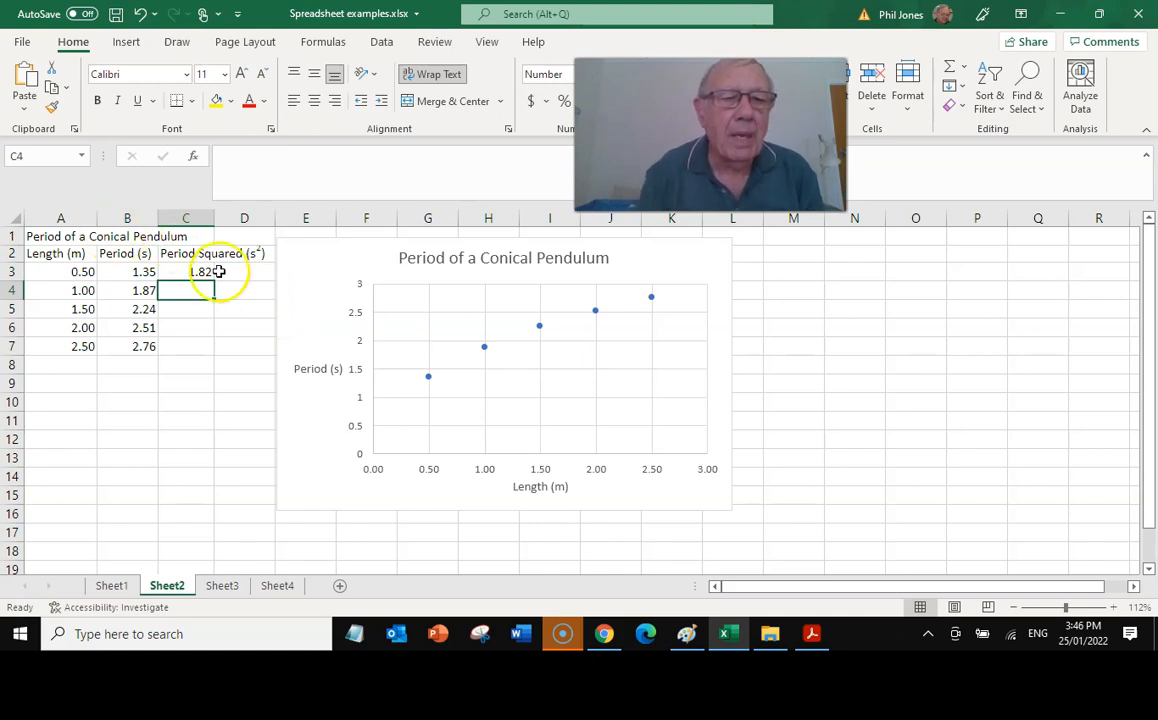
{"action": "left_click", "coordinate": [183, 271]}
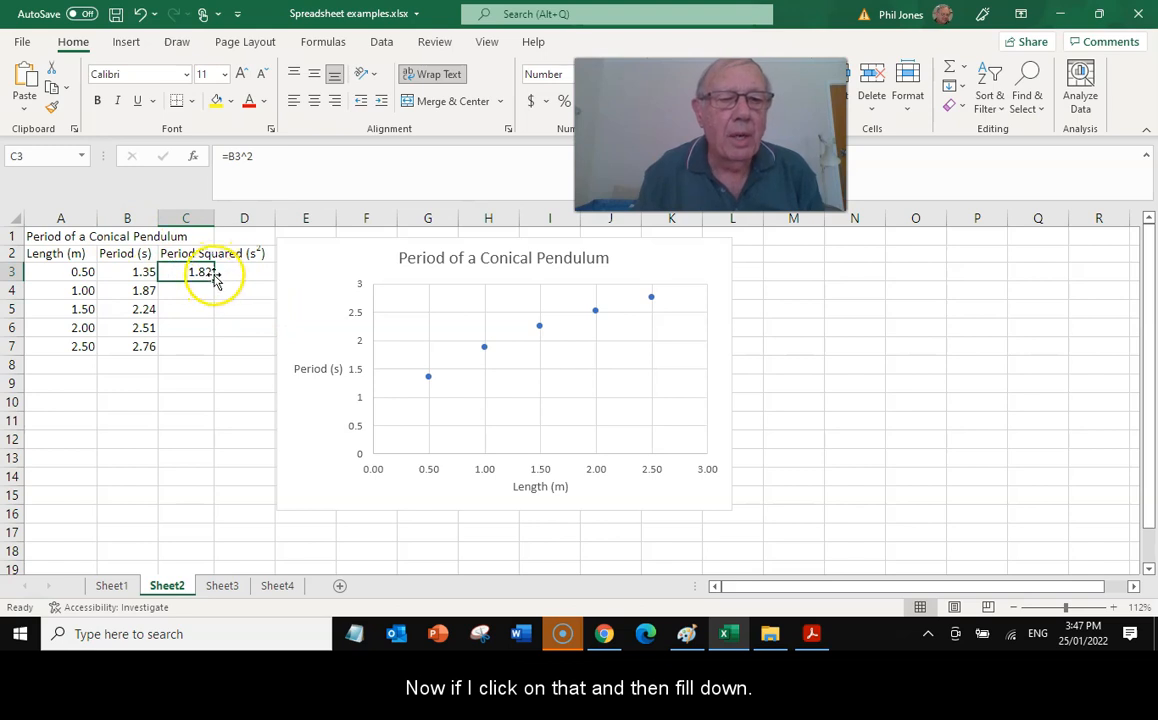
{"action": "left_click_drag", "start_coordinate": [208, 277], "coordinate": [206, 350]}
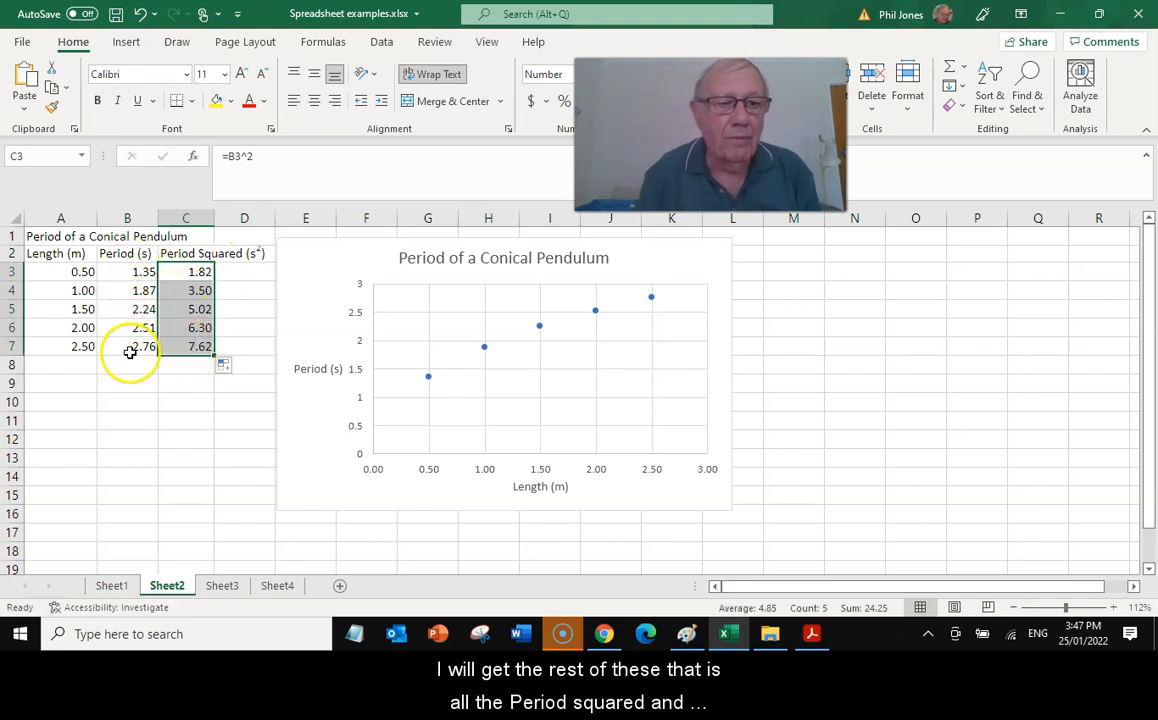
{"action": "left_click", "coordinate": [184, 271]}
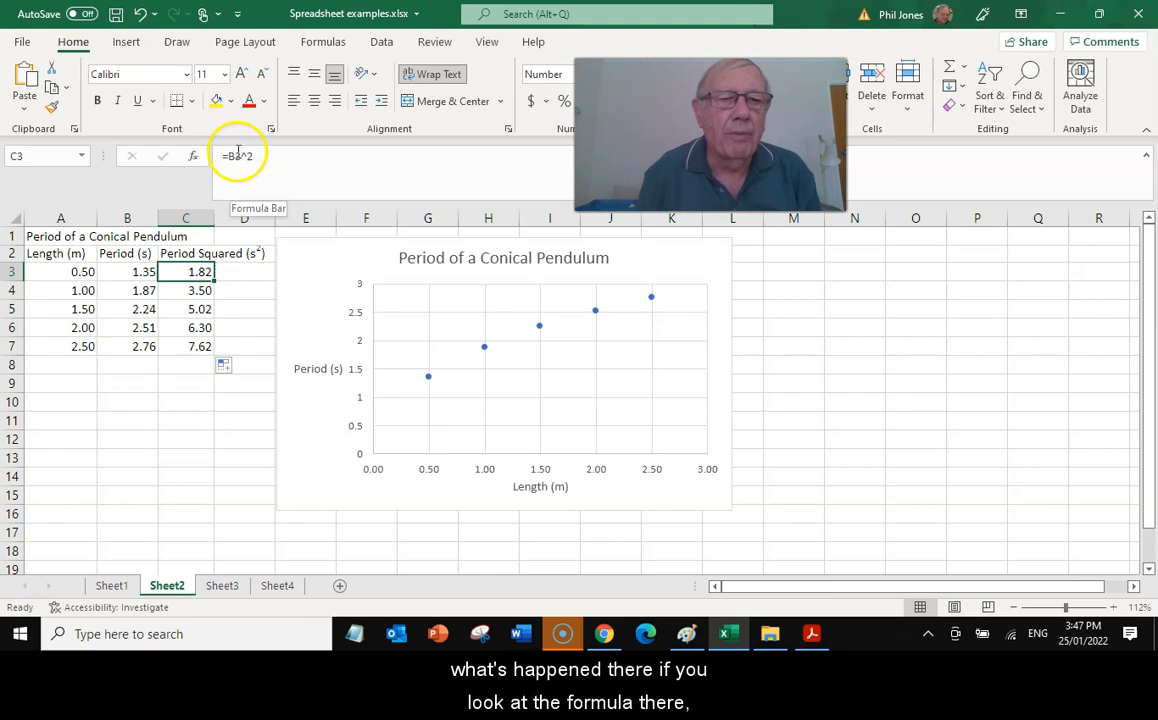
{"action": "left_click", "coordinate": [174, 344]}
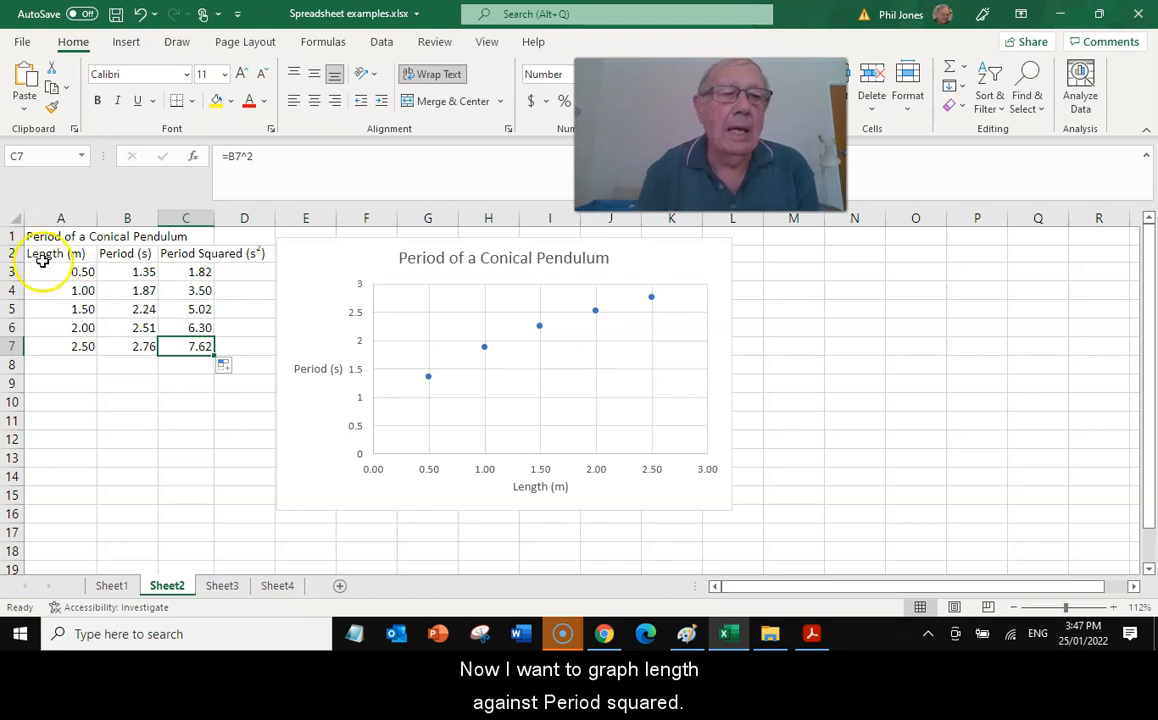
{"action": "left_click_drag", "start_coordinate": [50, 271], "coordinate": [68, 348]}
{"action": "left_click_drag", "start_coordinate": [190, 254], "coordinate": [196, 364]}
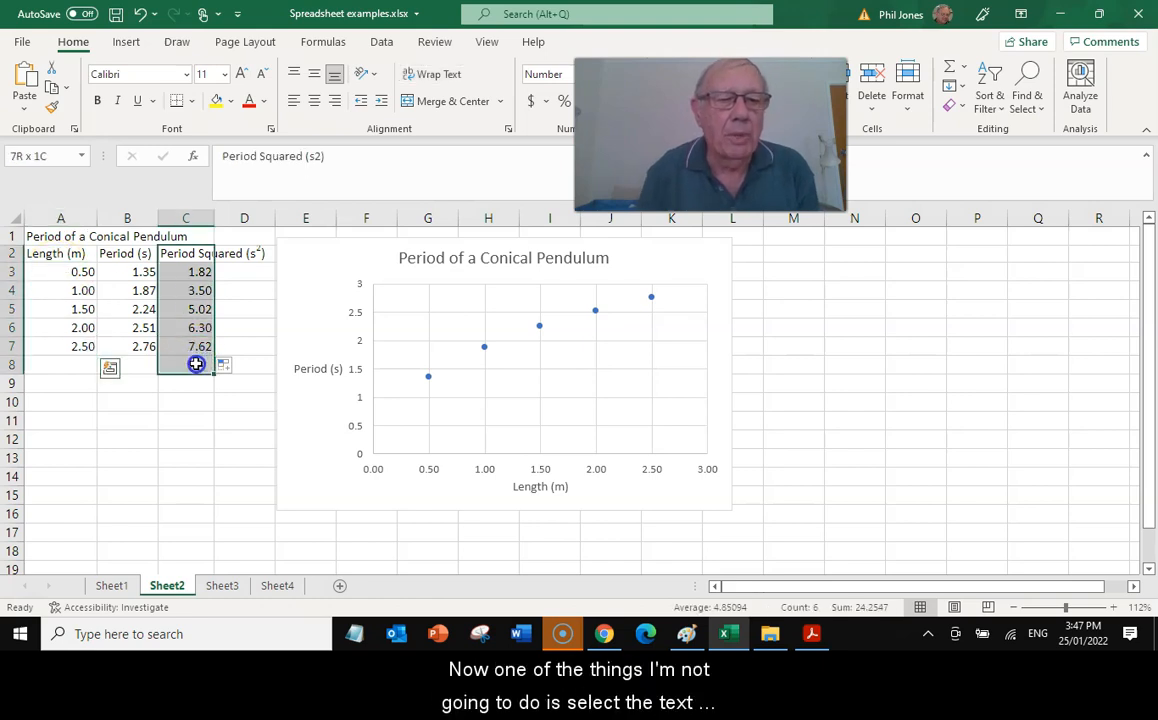
{"action": "left_click", "coordinate": [124, 418]}
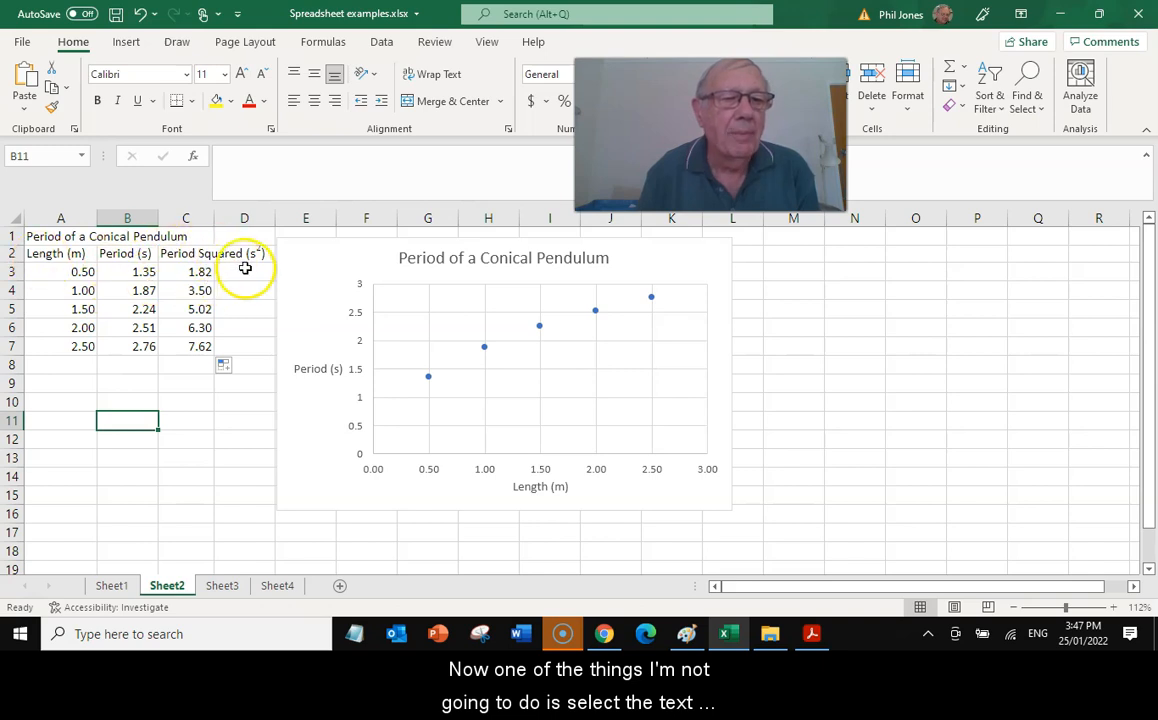
{"action": "left_click_drag", "start_coordinate": [59, 271], "coordinate": [66, 353]}
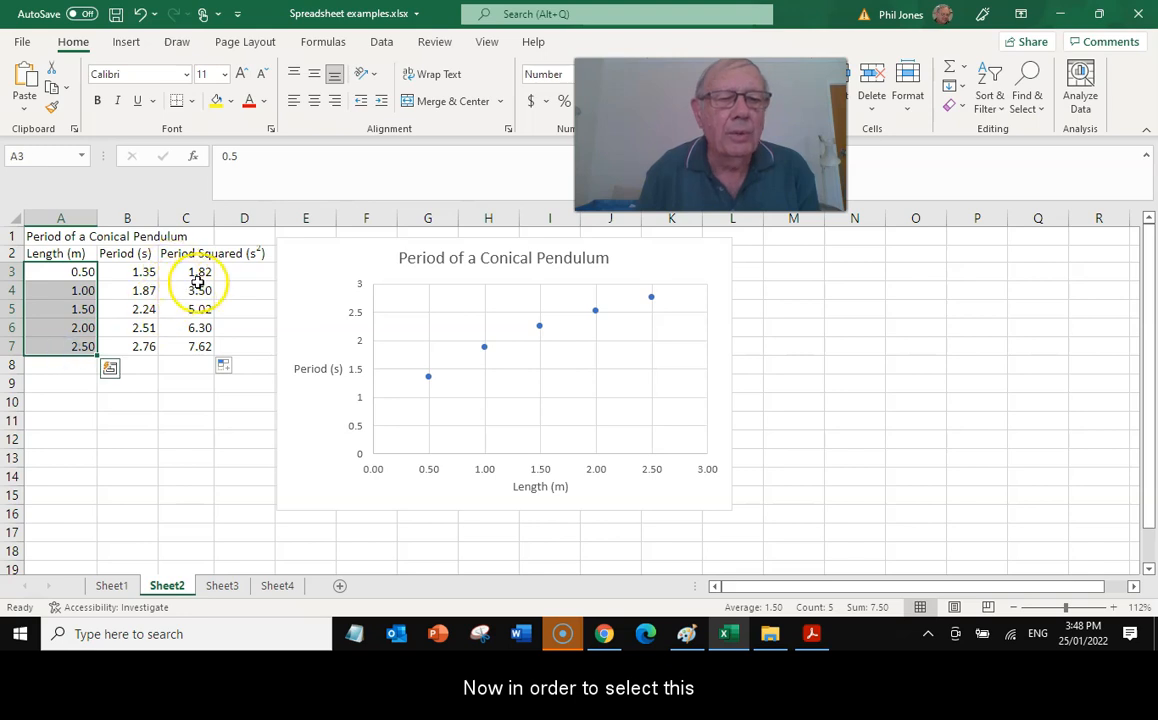
{"action": "left_click_drag", "start_coordinate": [199, 271], "coordinate": [192, 347]}
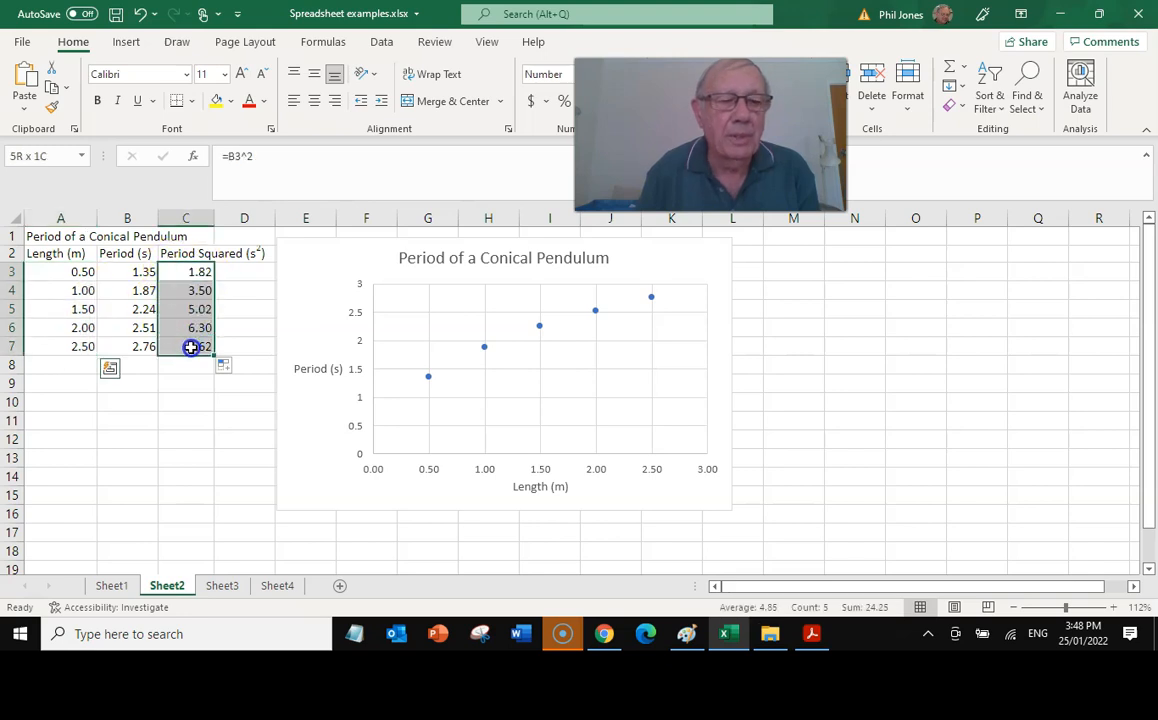
Insert a markers-only scatter chart of the lengths in A3:A7 against the squared periods in C3:C7.
{"action": "left_click_drag", "start_coordinate": [40, 271], "coordinate": [67, 348]}
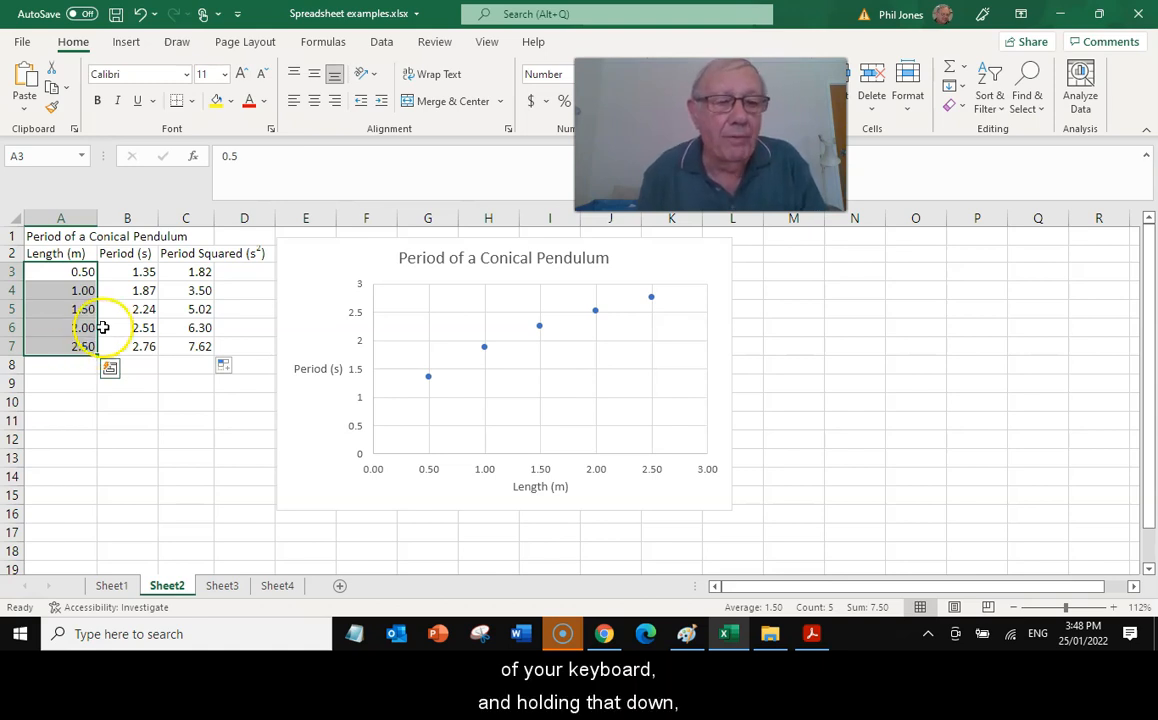
{"action": "left_click", "coordinate": [184, 268], "text": "ctrl"}
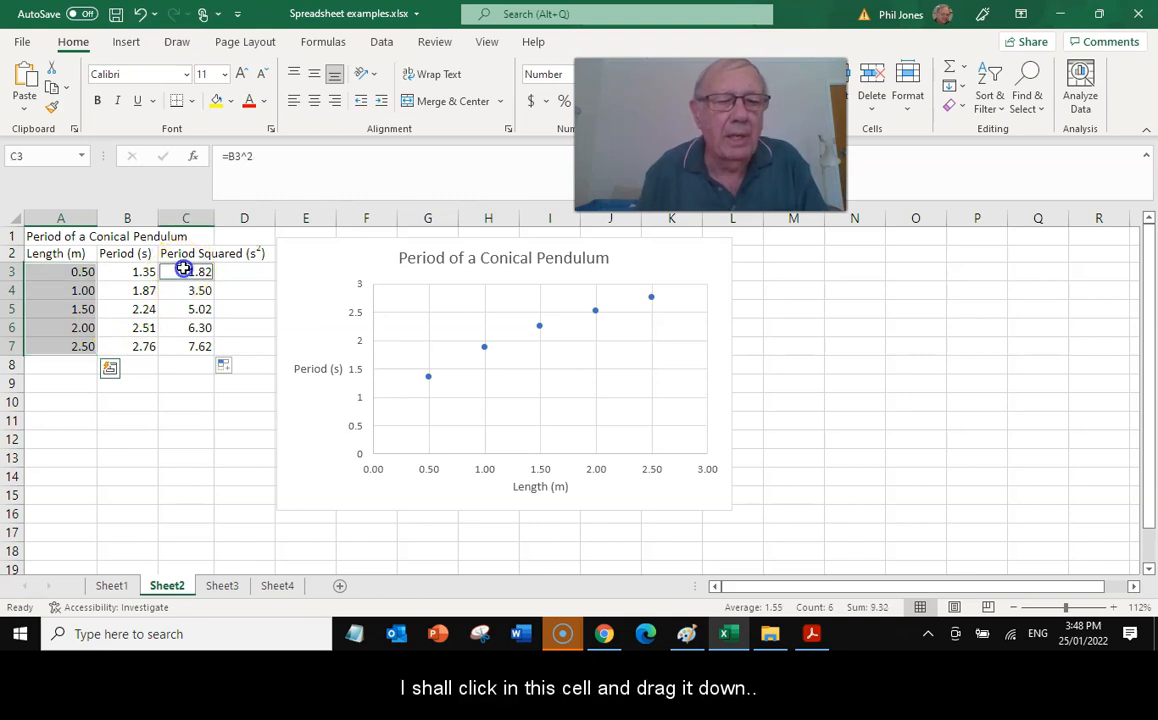
{"action": "left_click_drag", "start_coordinate": [183, 277], "coordinate": [186, 347]}
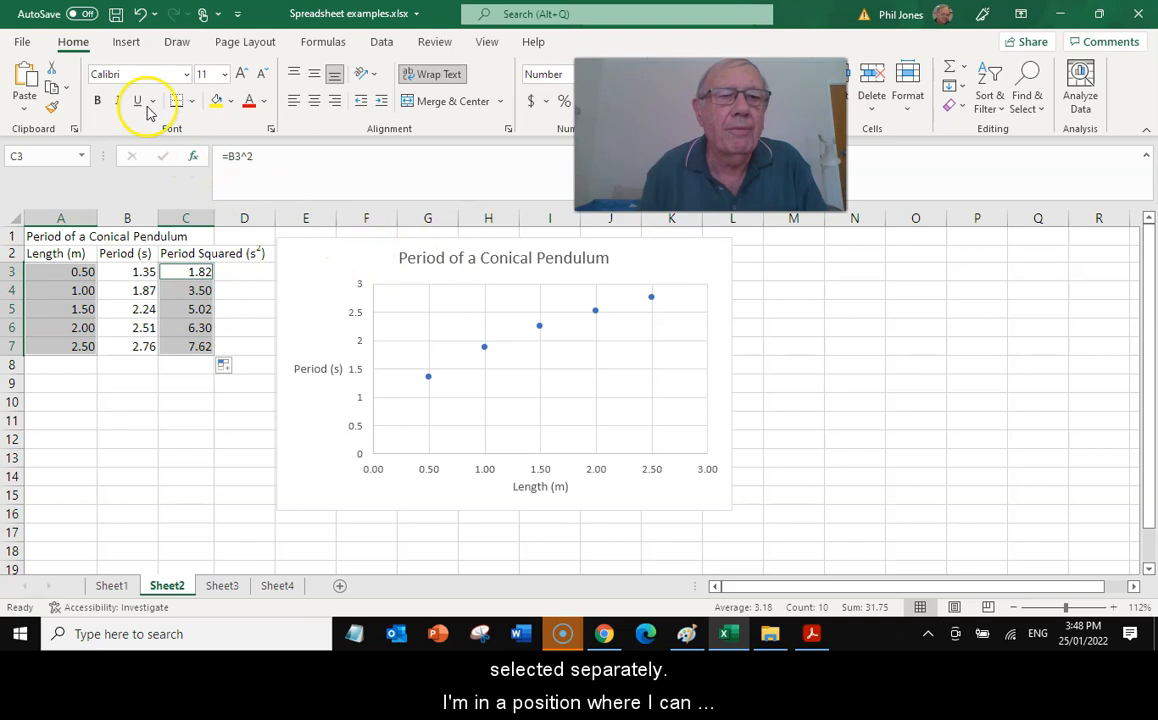
{"action": "left_click", "coordinate": [126, 44]}
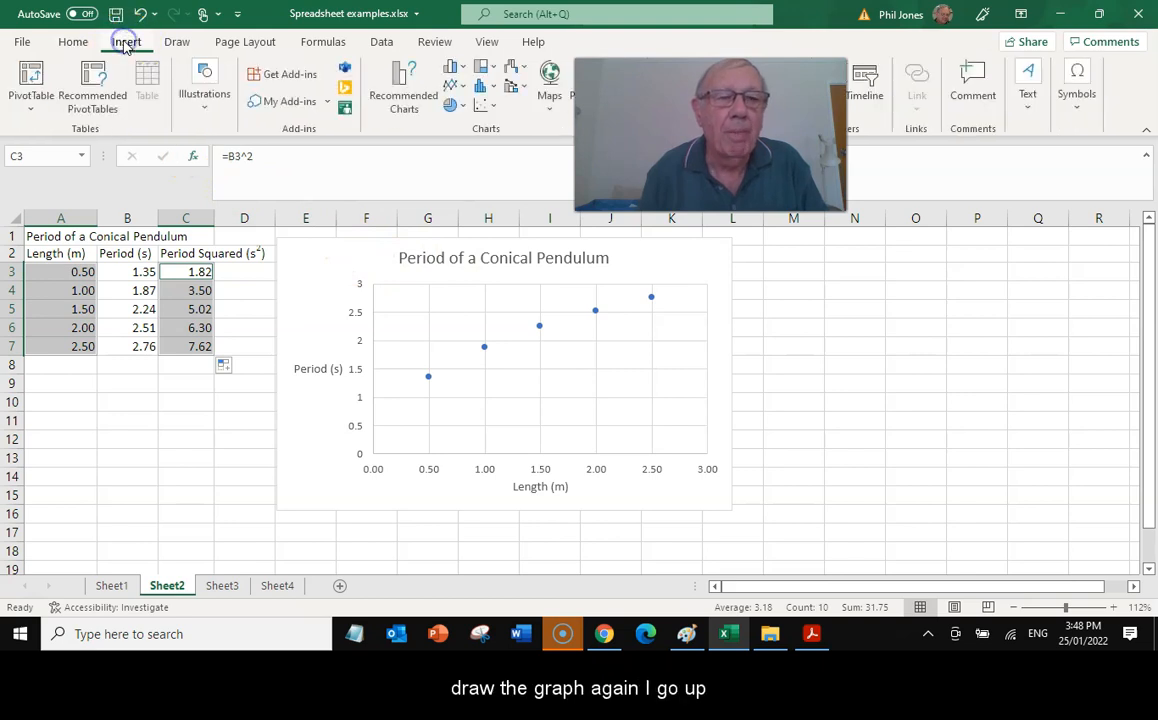
{"action": "left_click", "coordinate": [486, 108]}
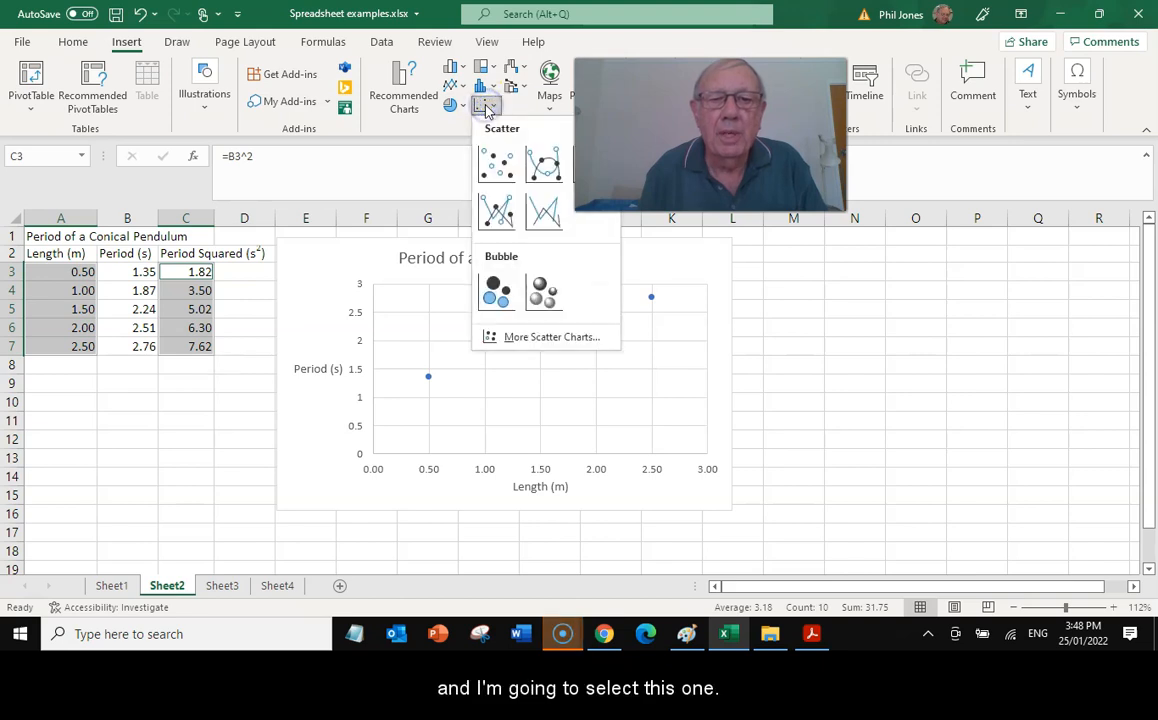
{"action": "left_click", "coordinate": [491, 160]}
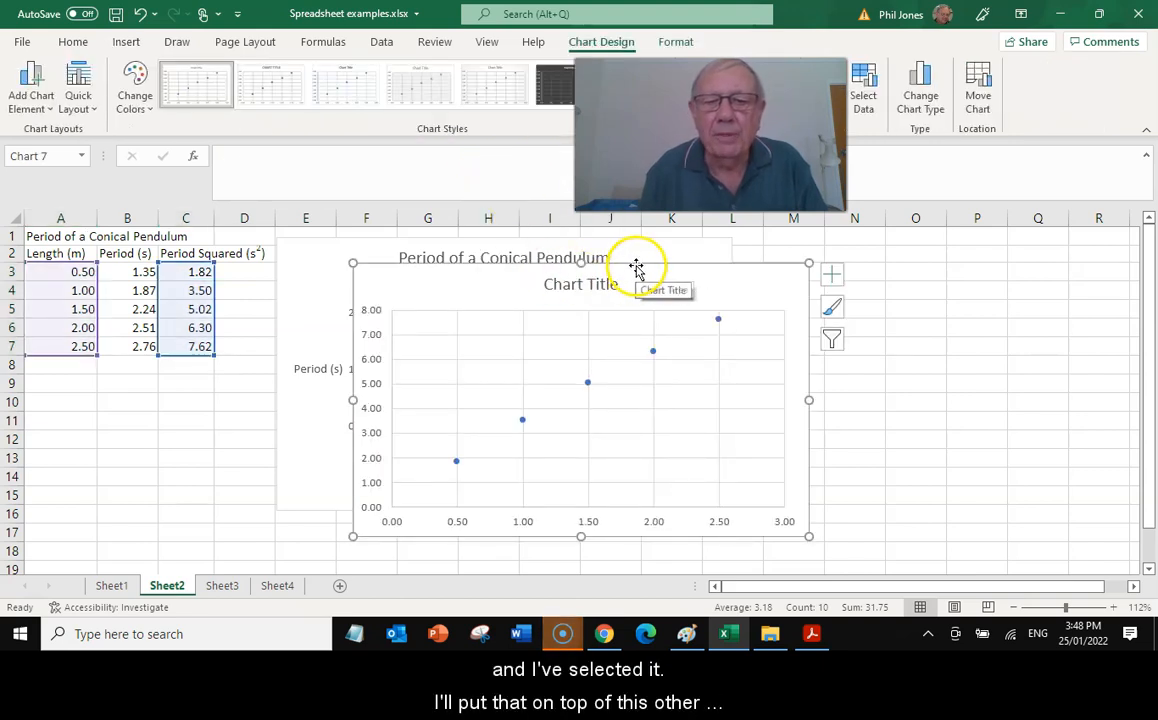
Move the Period of a Conical Pendulum chart below the data near row 18 and place the new chart in its former spot.
{"action": "left_click_drag", "start_coordinate": [636, 265], "coordinate": [754, 265]}
{"action": "left_click", "coordinate": [445, 252]}
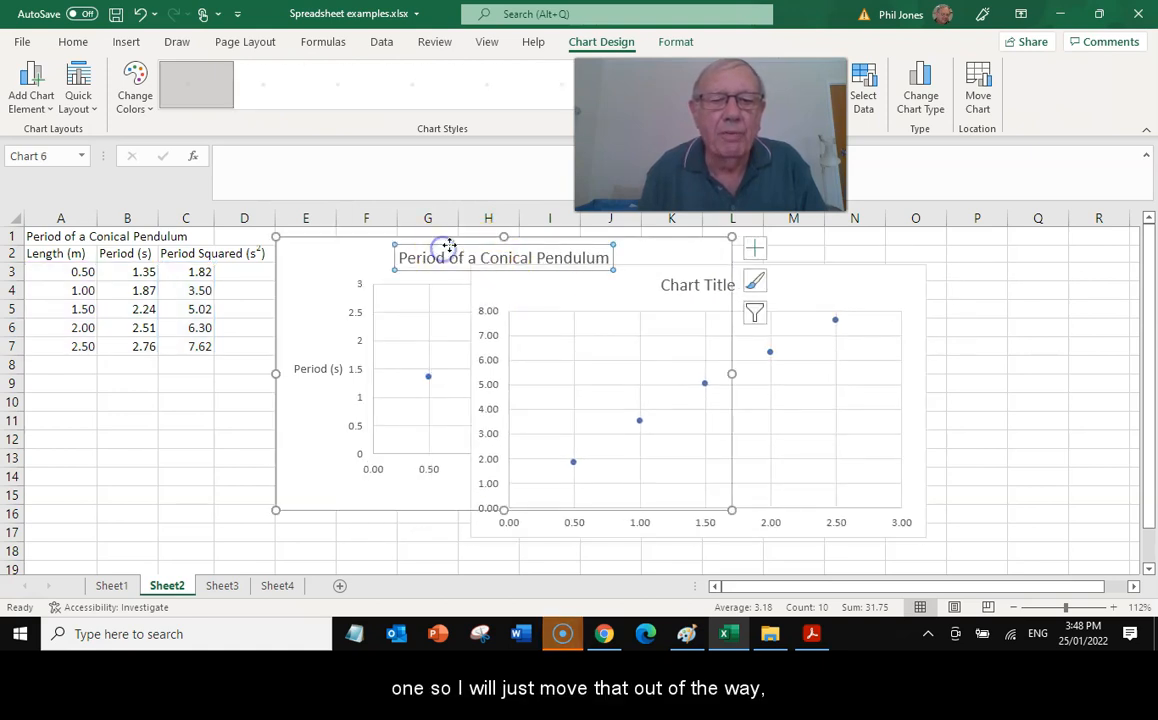
{"action": "left_click_drag", "start_coordinate": [377, 240], "coordinate": [93, 543]}
{"action": "left_click", "coordinate": [613, 315]}
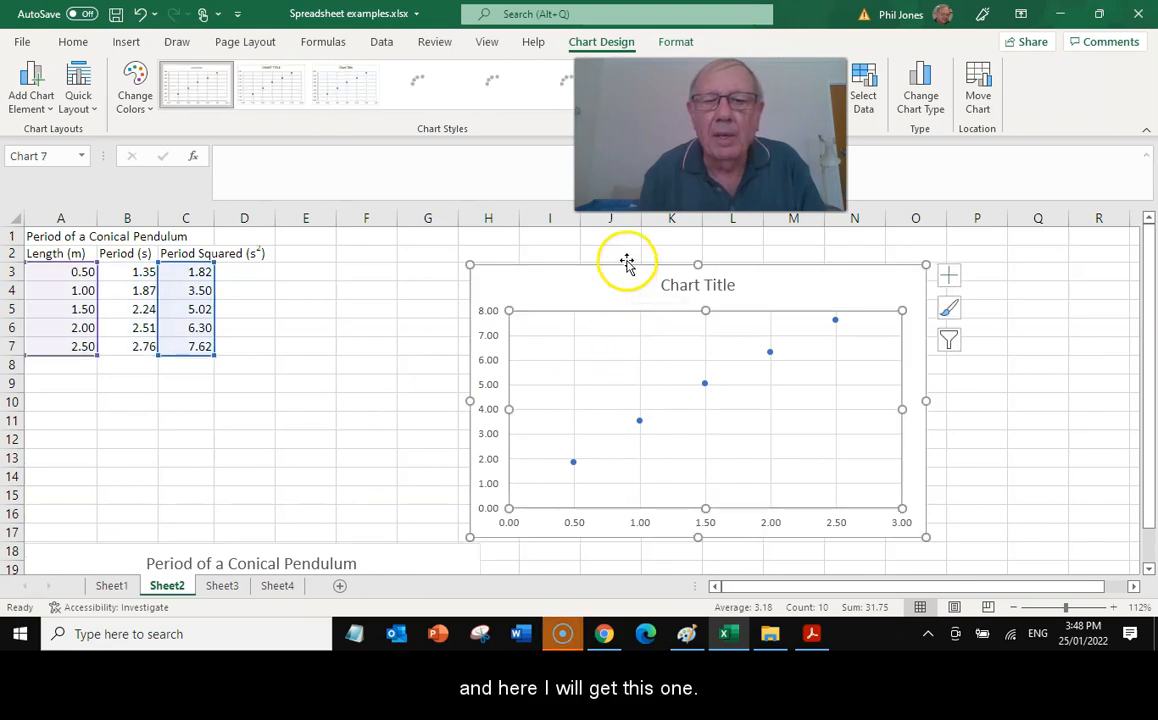
{"action": "left_click_drag", "start_coordinate": [622, 268], "coordinate": [432, 233]}
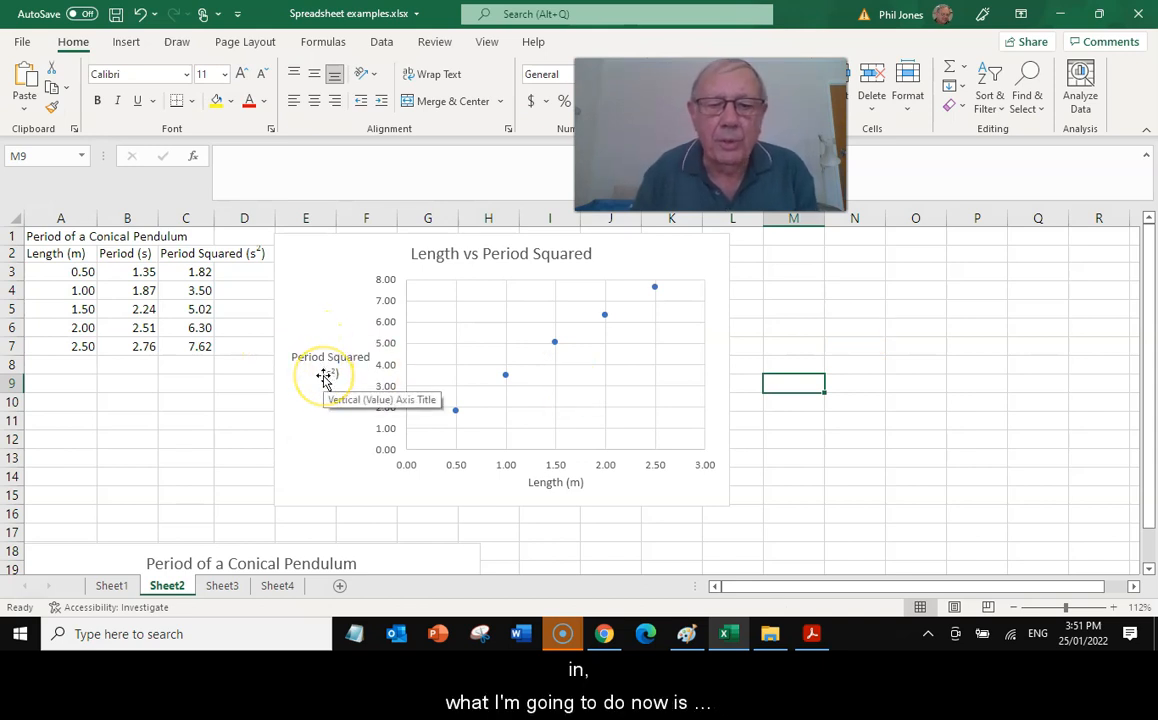
Add a trendline to the Length vs Period Squared chart.
{"action": "left_click", "coordinate": [643, 260]}
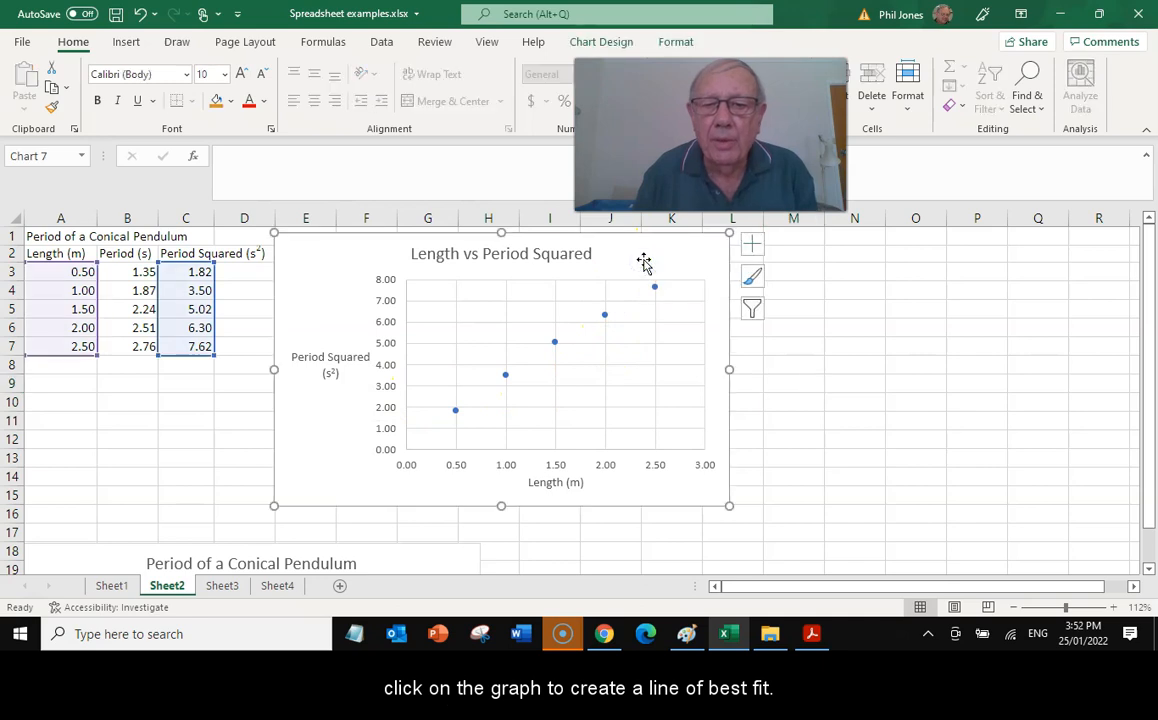
{"action": "left_click", "coordinate": [753, 245]}
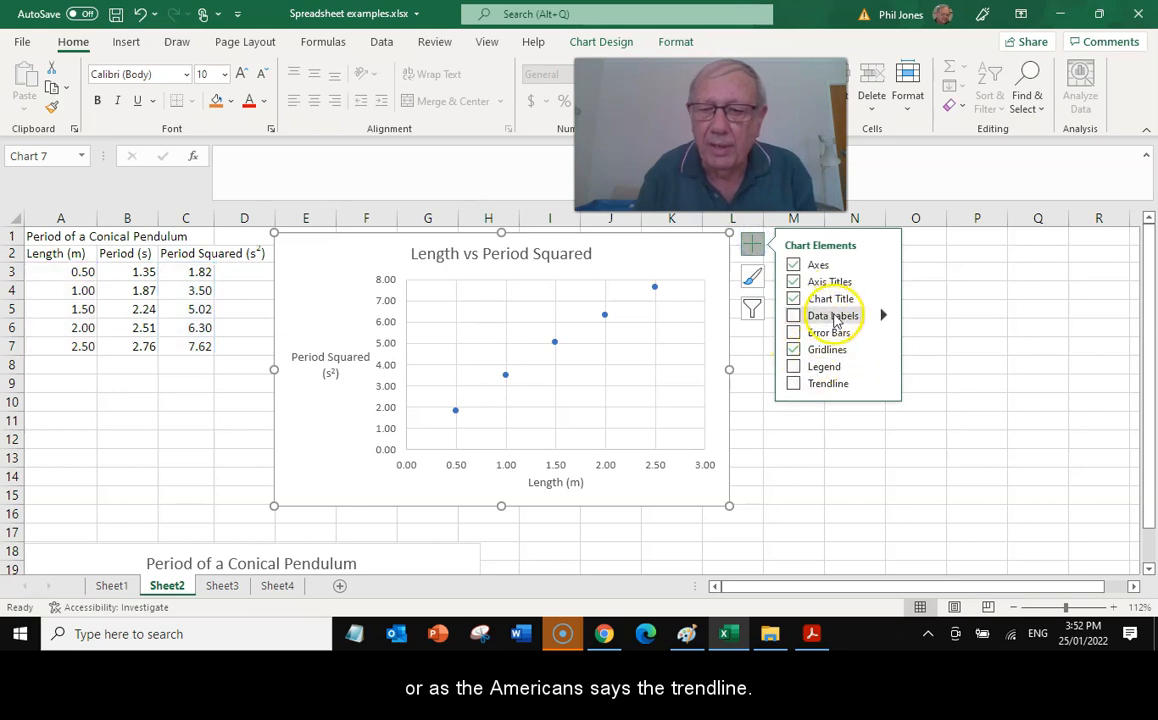
{"action": "left_click", "coordinate": [806, 384]}
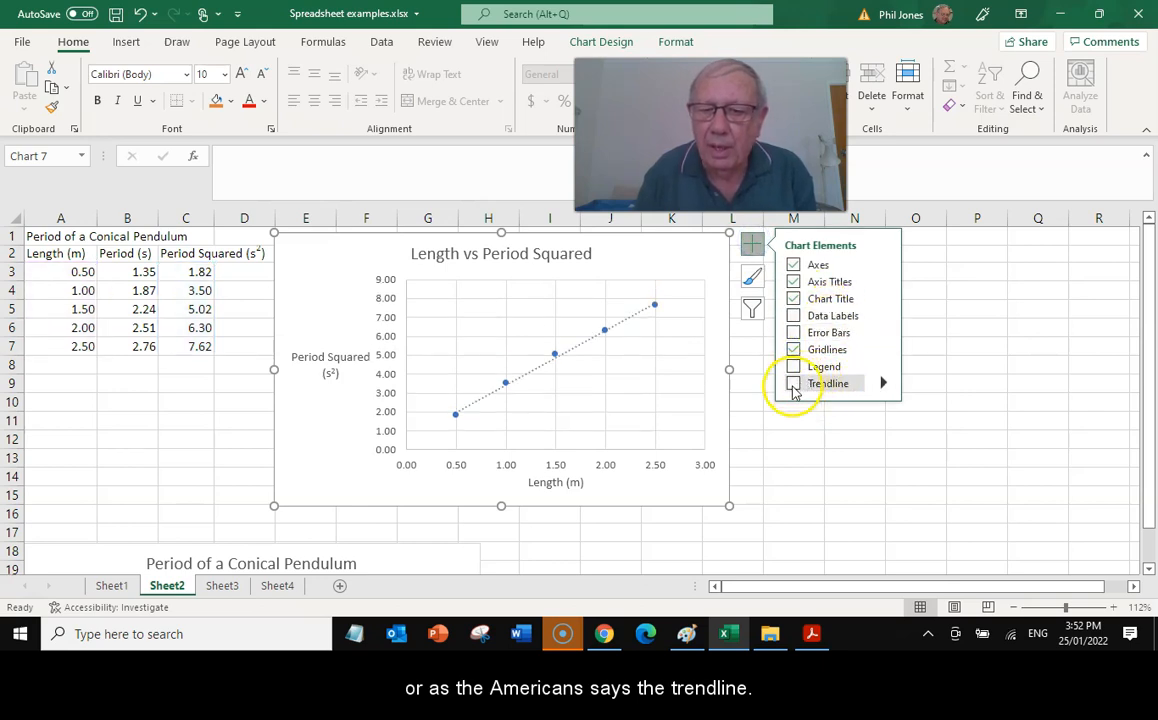
{"action": "left_click", "coordinate": [794, 386]}
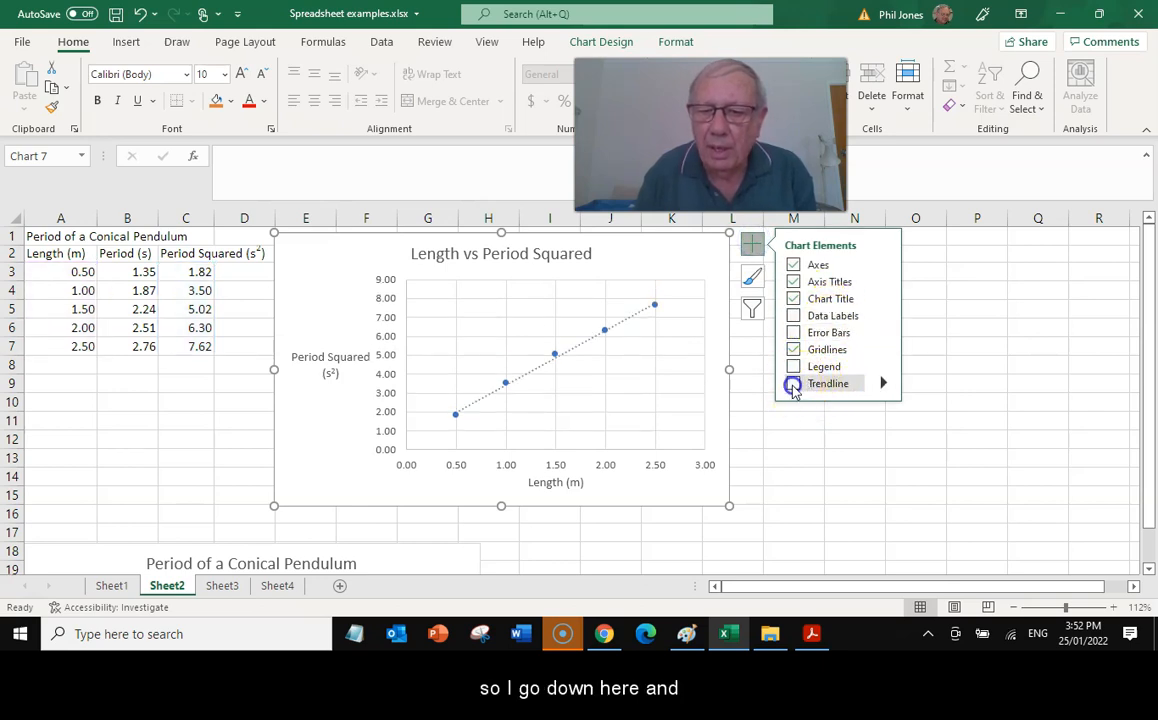
Bring up the detailed trendline formatting options and display the linear trendline's equation on the Length vs Period Squared chart.
{"action": "left_click", "coordinate": [881, 383]}
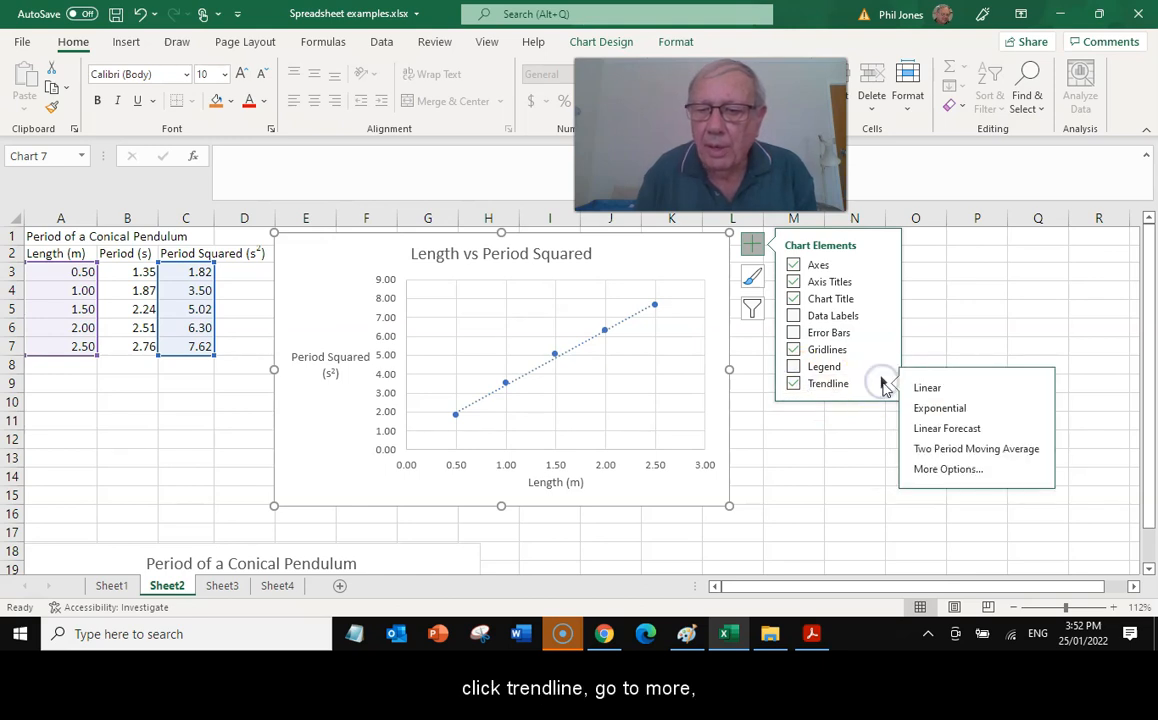
{"action": "left_click", "coordinate": [929, 472]}
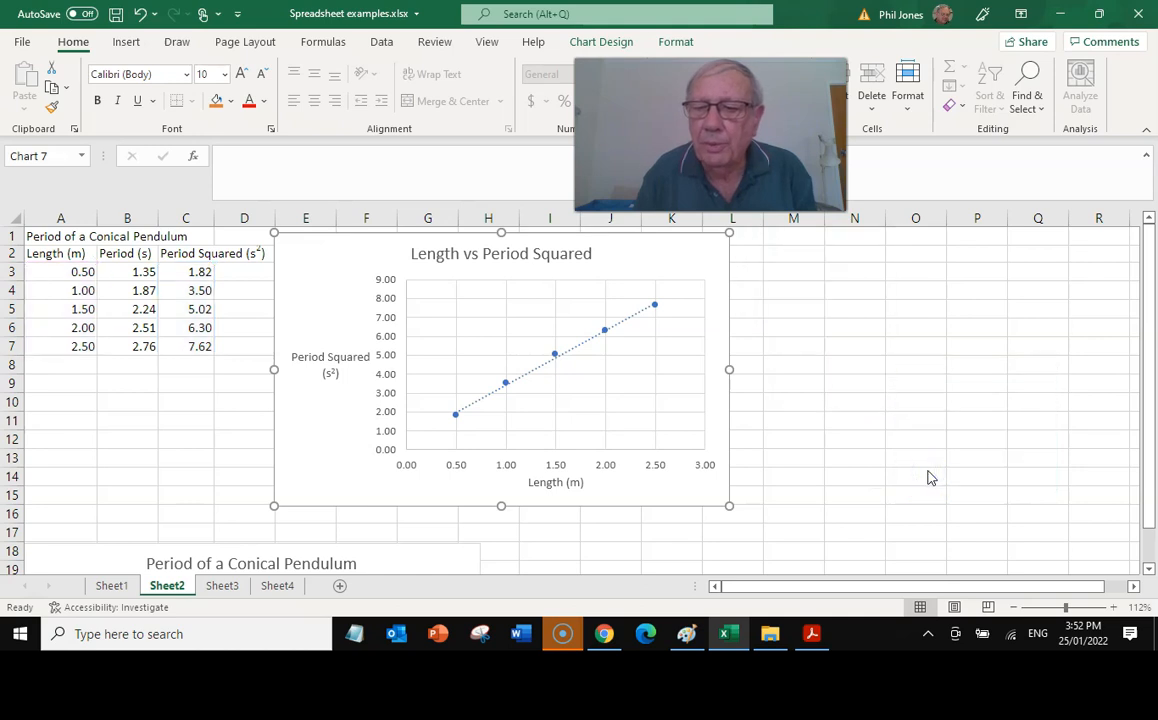
{"action": "left_click", "coordinate": [986, 357]}
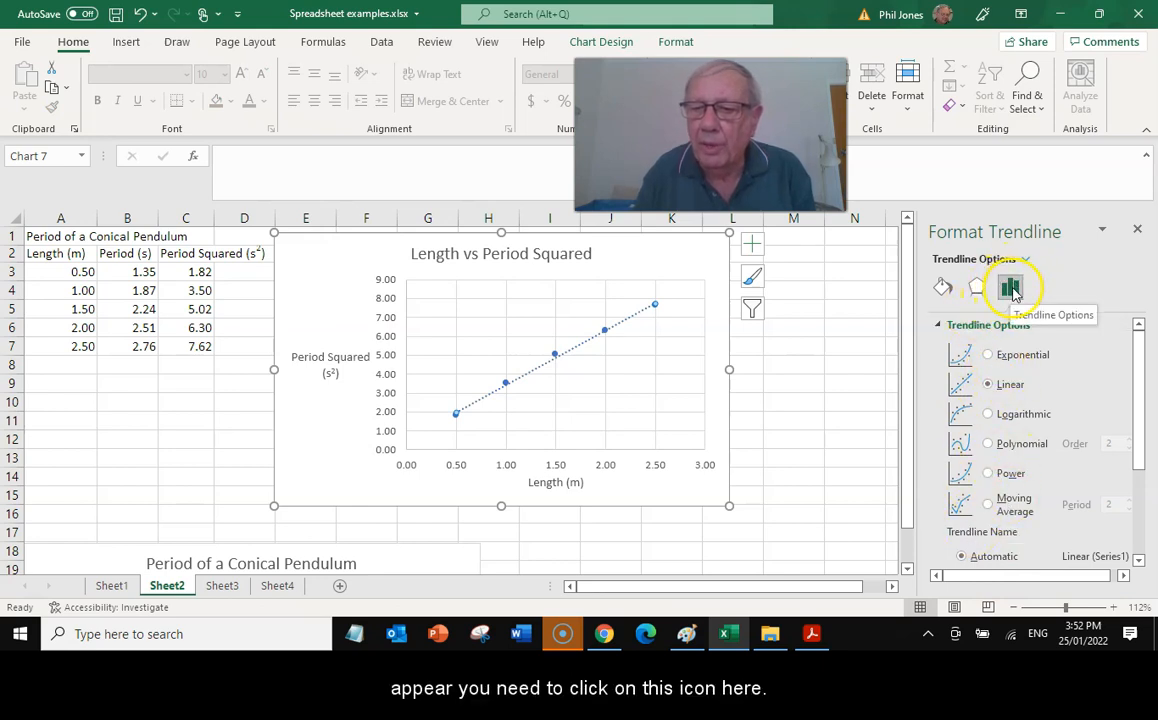
{"action": "left_click_drag", "start_coordinate": [1131, 337], "coordinate": [1133, 470]}
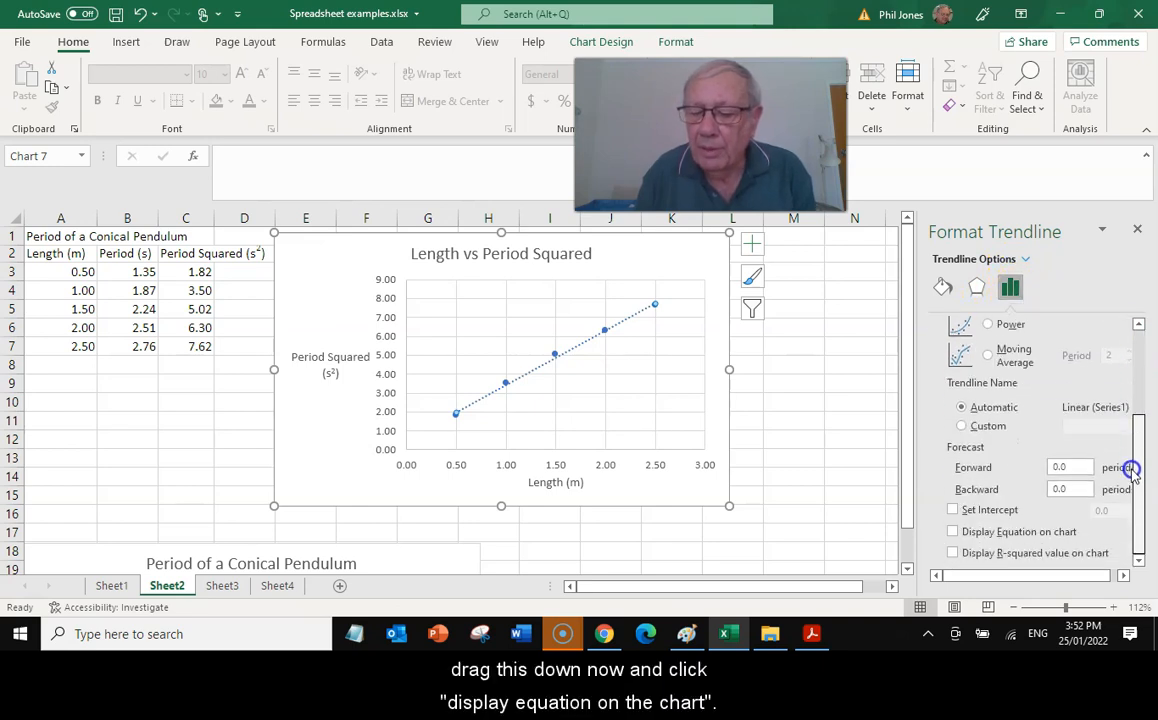
{"action": "left_click", "coordinate": [954, 533]}
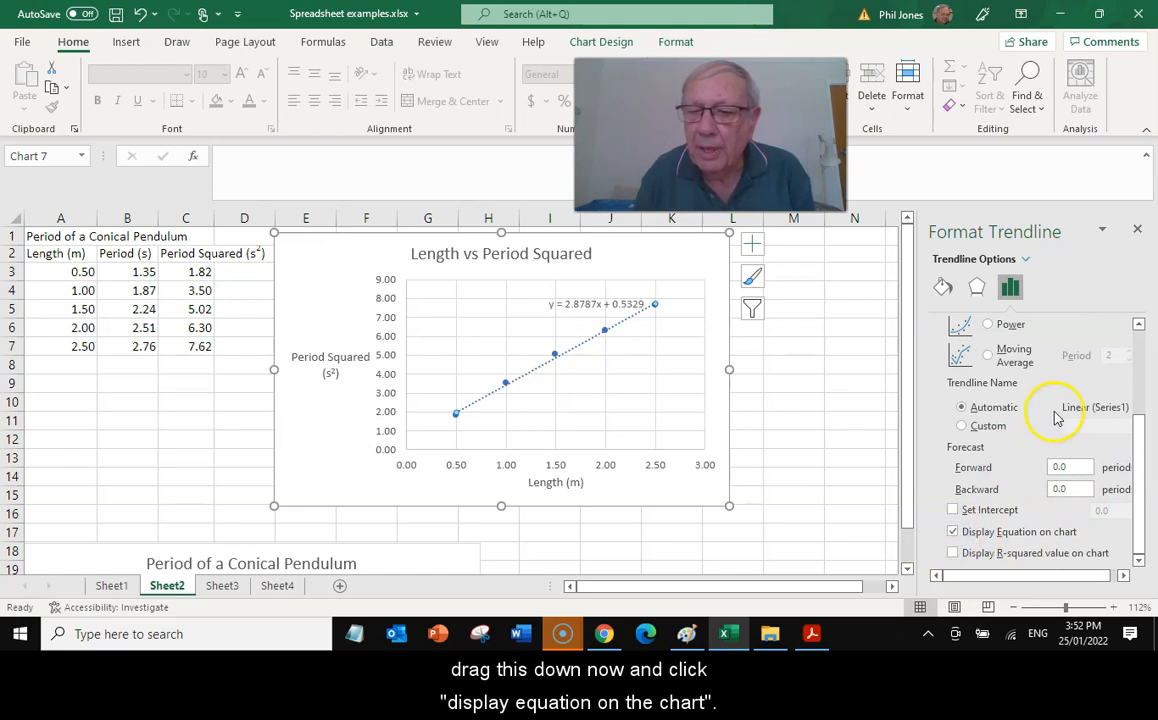
Force the linear trendline through the origin by enabling its set intercept at 0.0.
{"action": "scroll", "coordinate": [1055, 418], "scroll_direction": "up", "scroll_amount": 3}
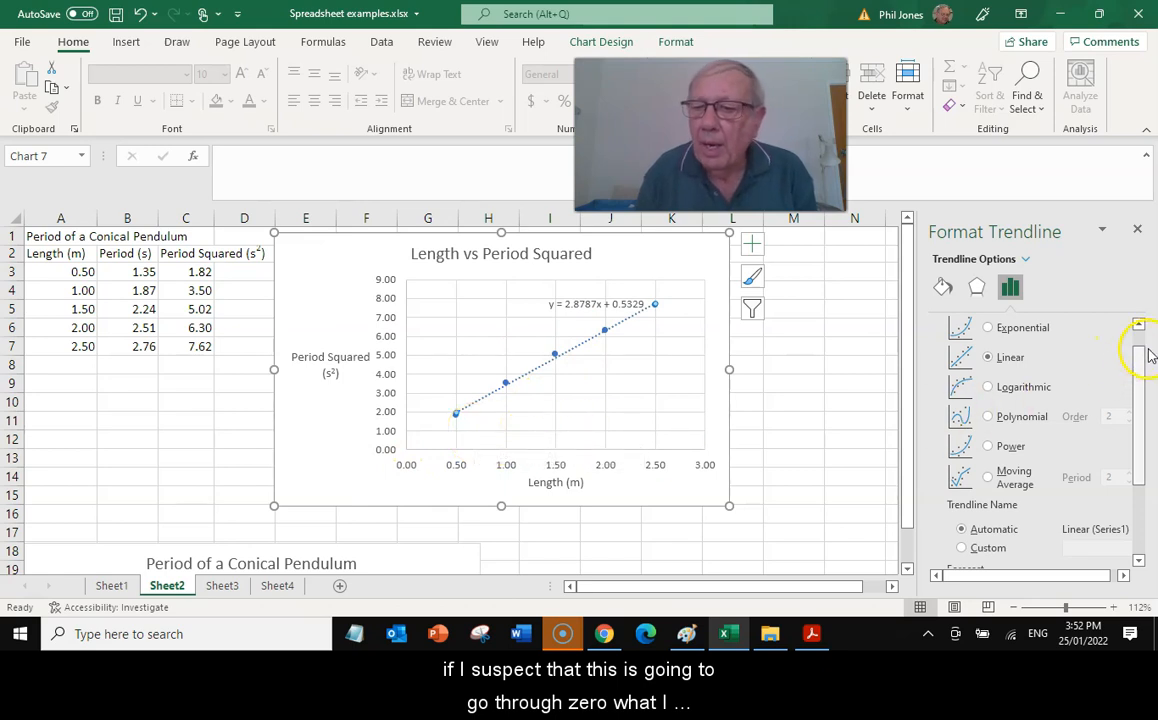
{"action": "left_click_drag", "start_coordinate": [1142, 370], "coordinate": [1126, 522]}
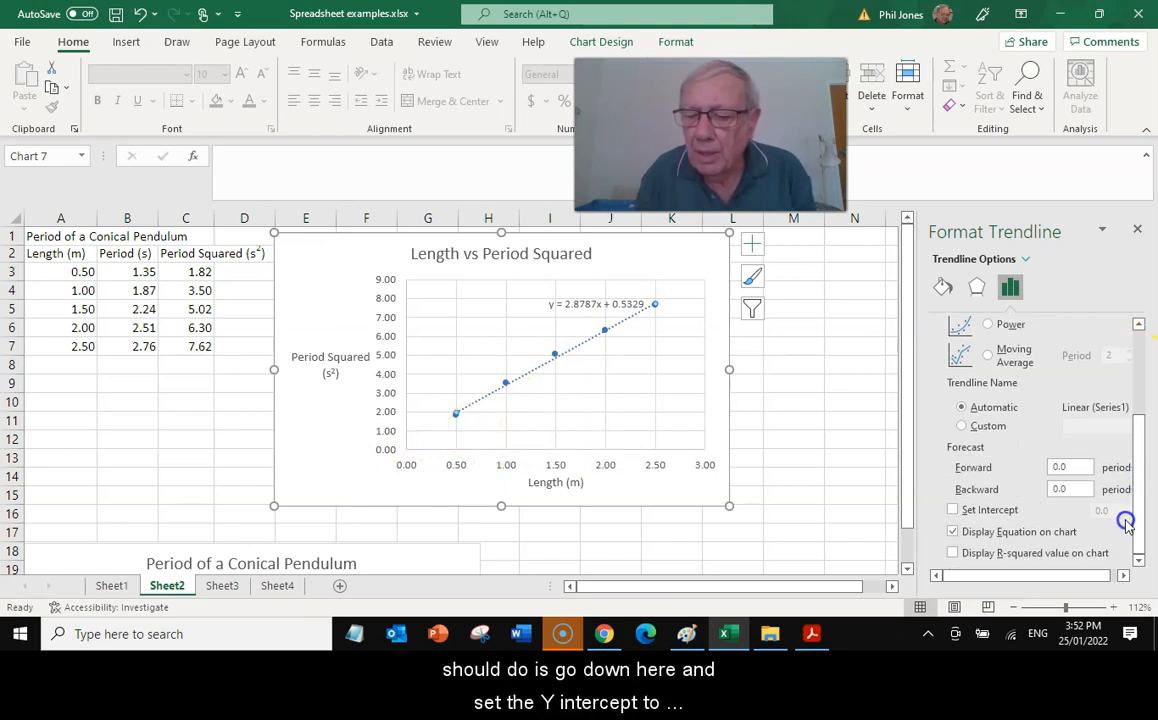
{"action": "left_click", "coordinate": [953, 511]}
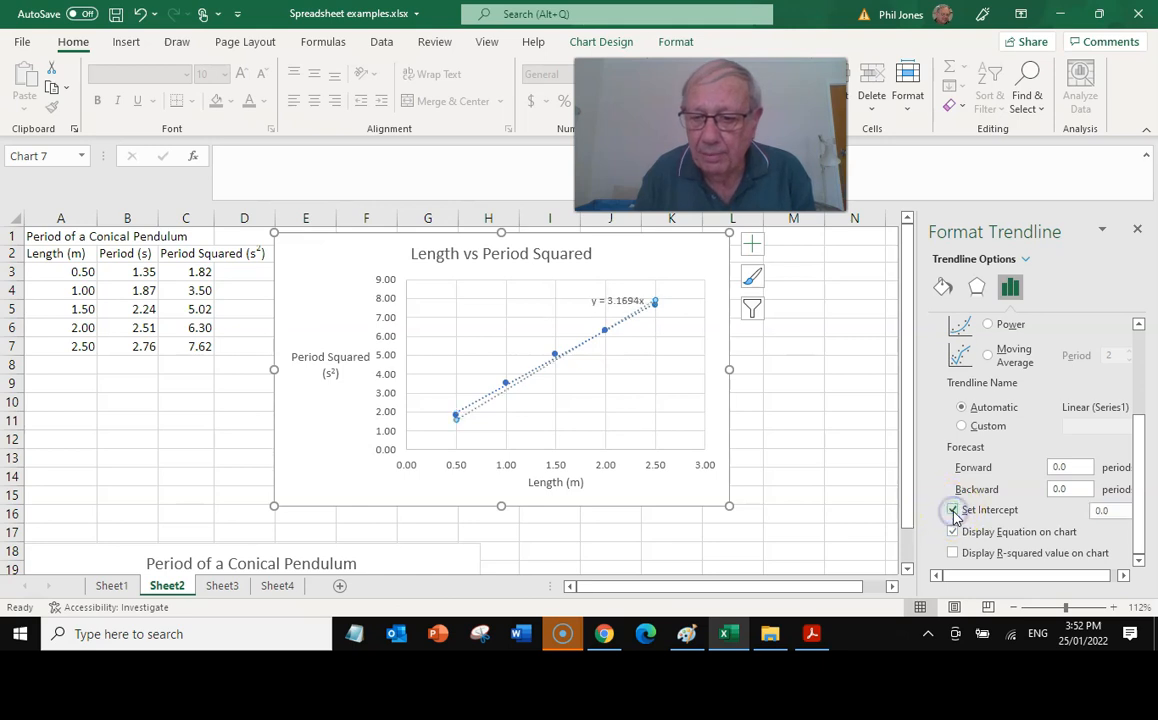